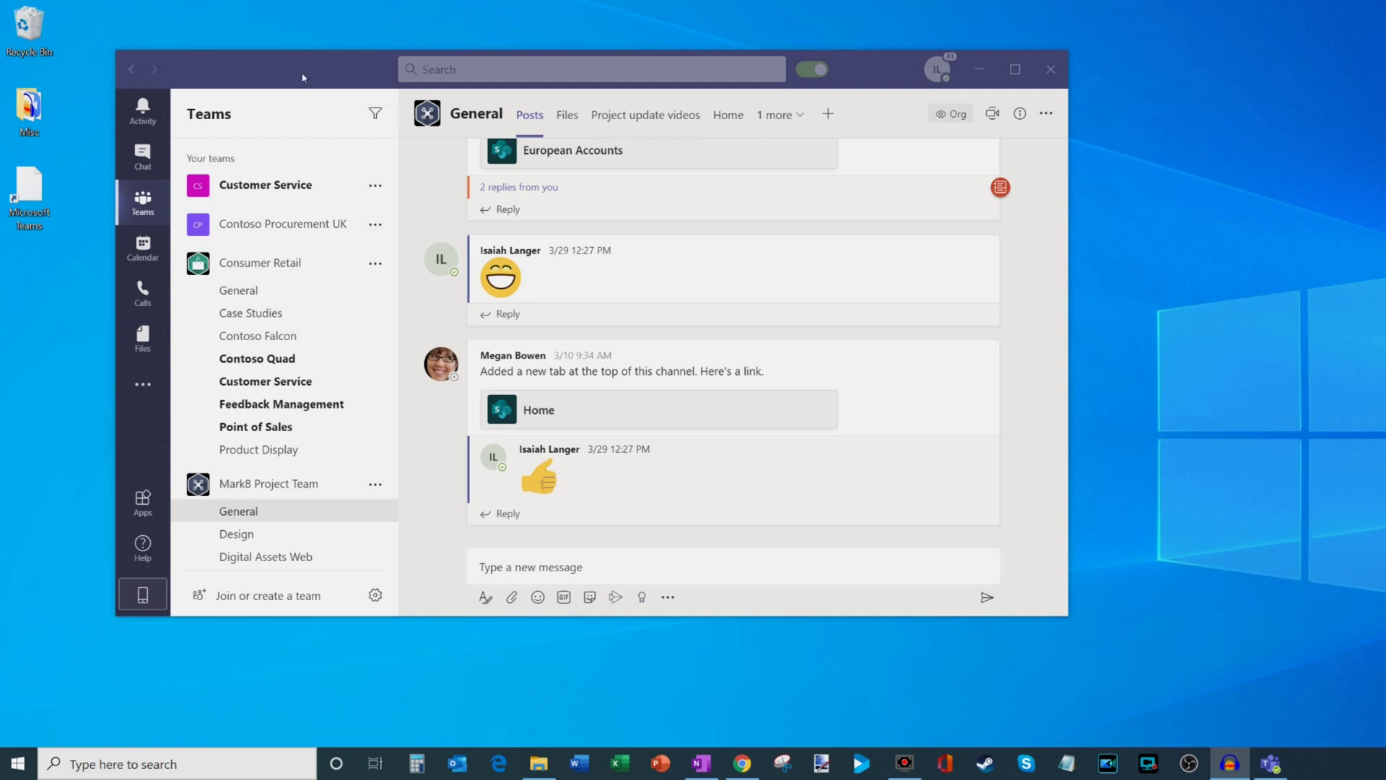
# Relaunch desktop Teams from its taskbar task list and reposition its window.
pyautogui.moveTo(303, 77); pyautogui.dragTo(315, 78)
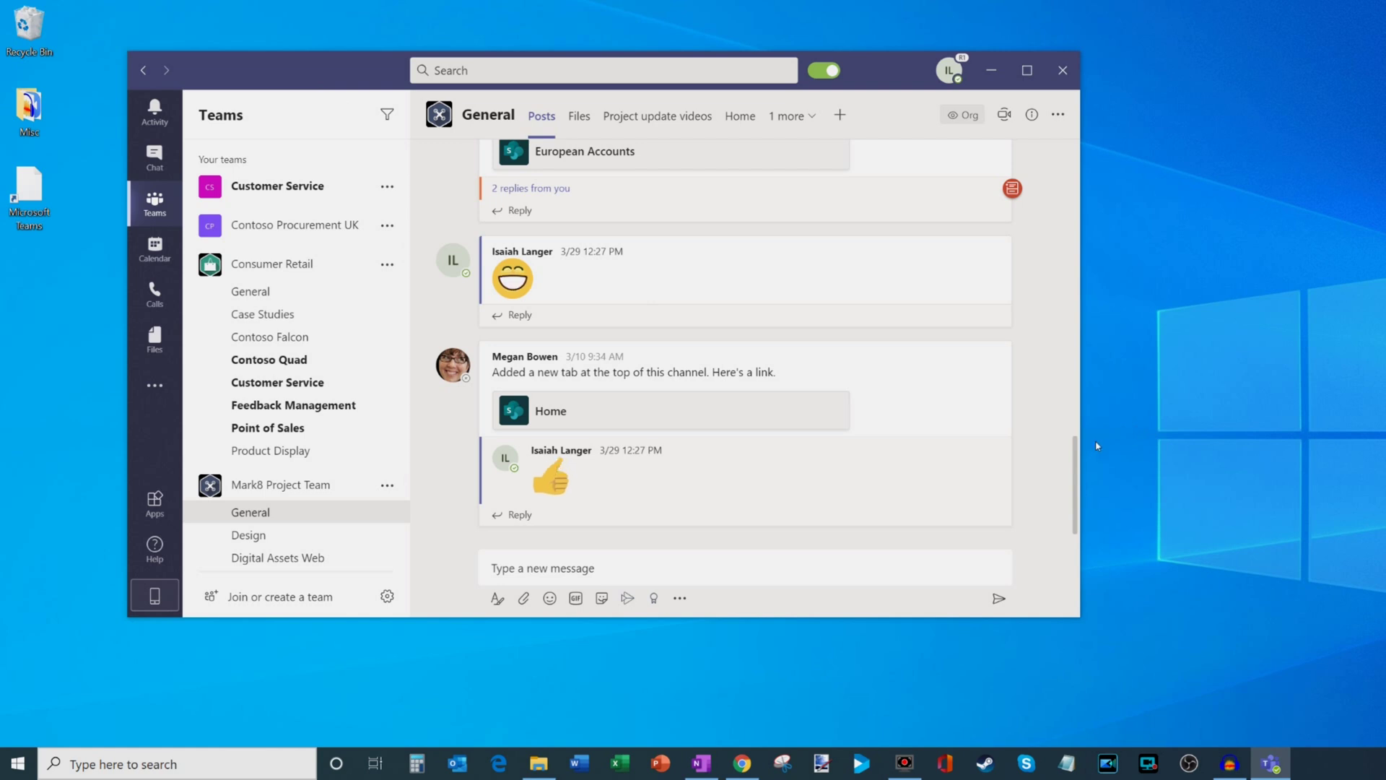
pyautogui.click(1262, 764)
pyautogui.rightClick(1262, 763)
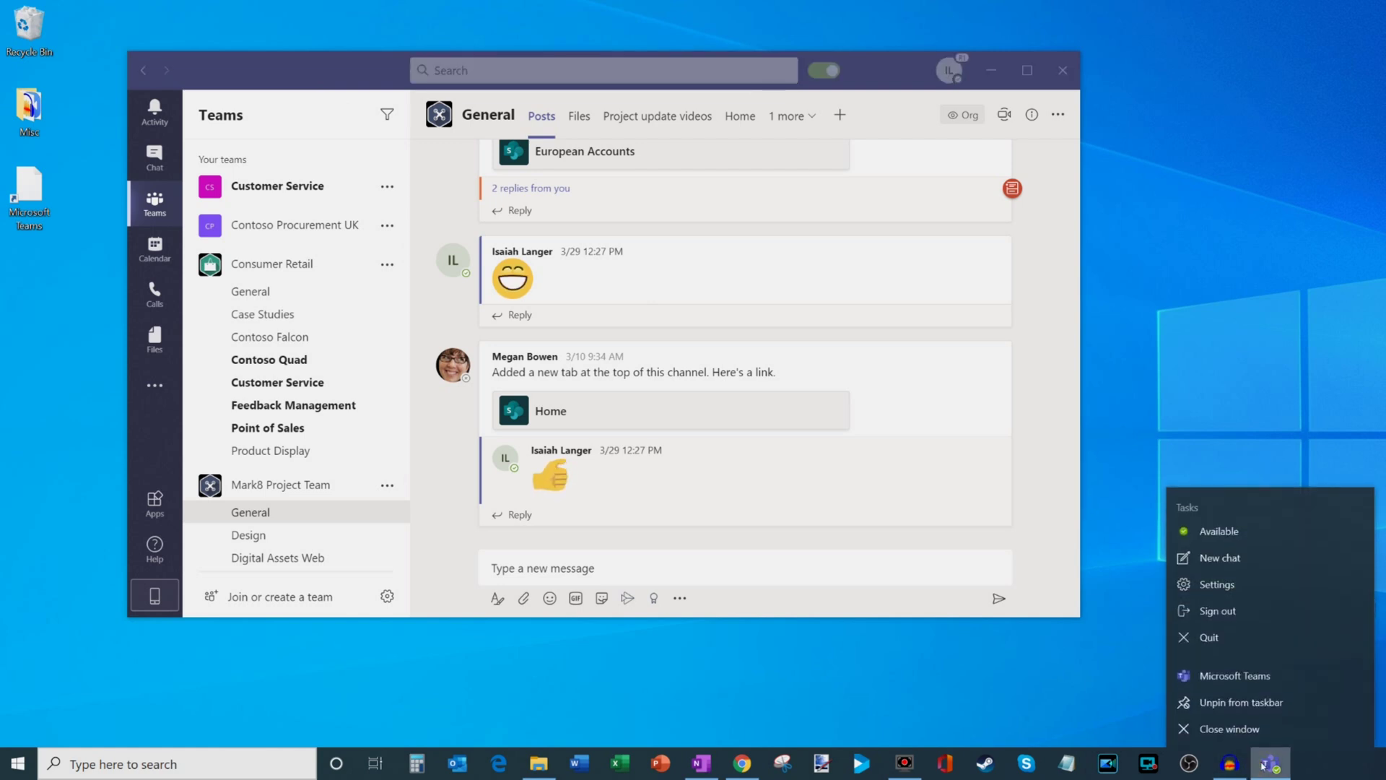
pyautogui.click(1271, 677)
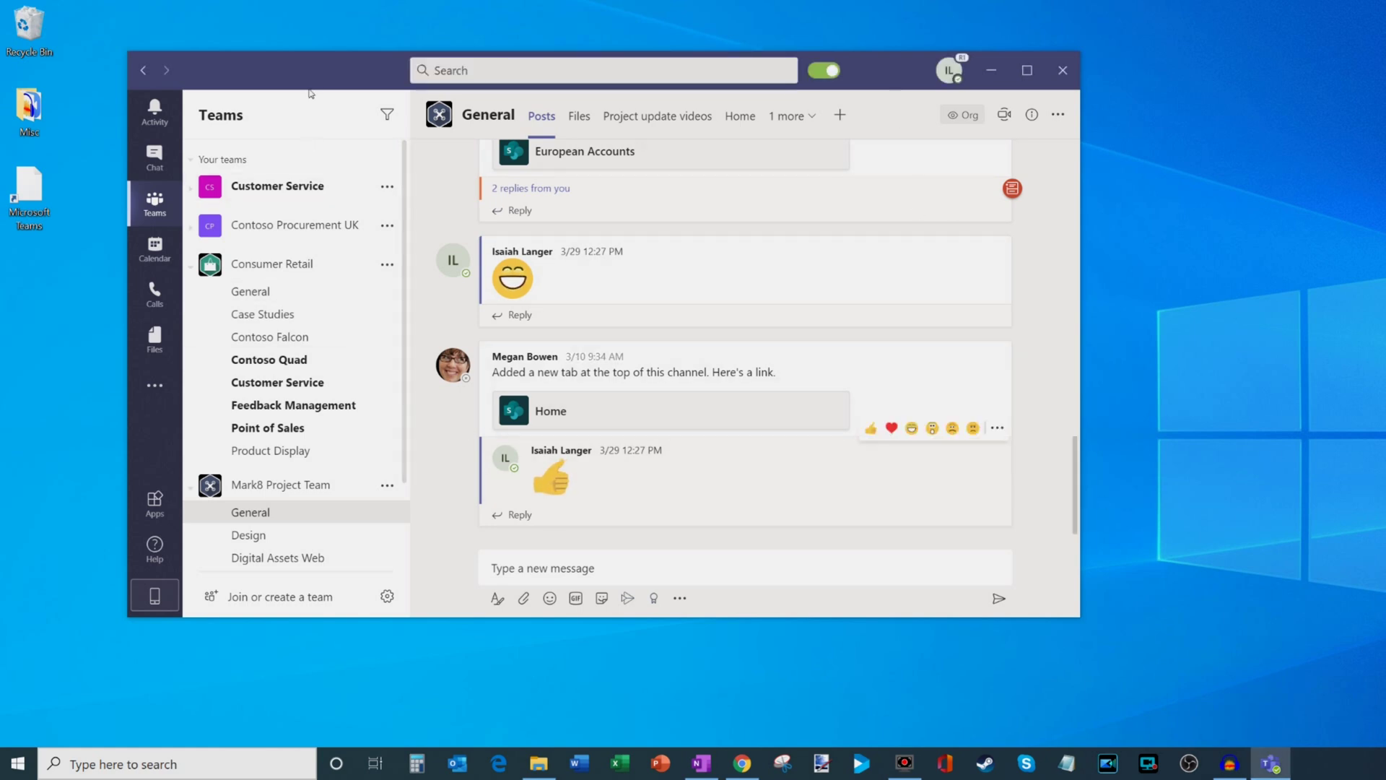
pyautogui.moveTo(322, 68); pyautogui.dragTo(319, 93)
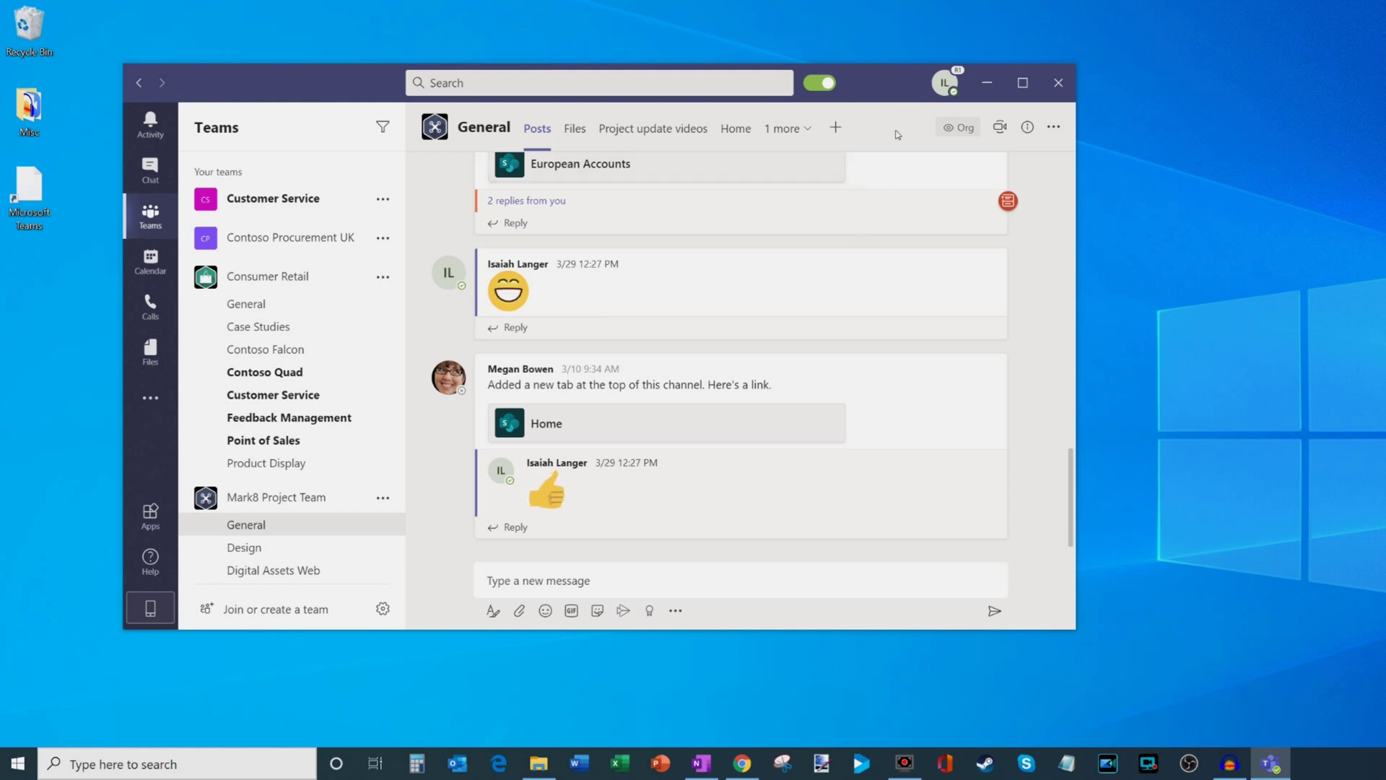
pyautogui.click(950, 90)
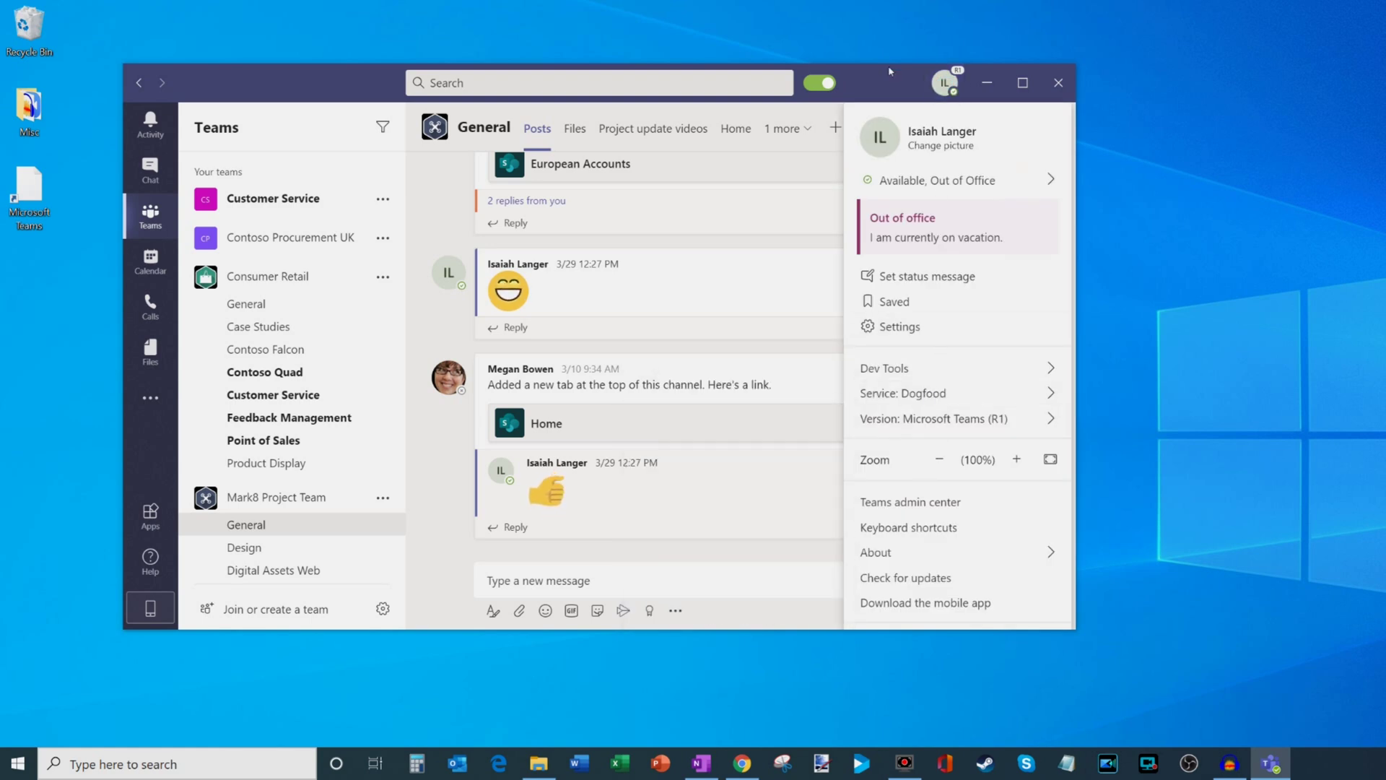
pyautogui.click(454, 456)
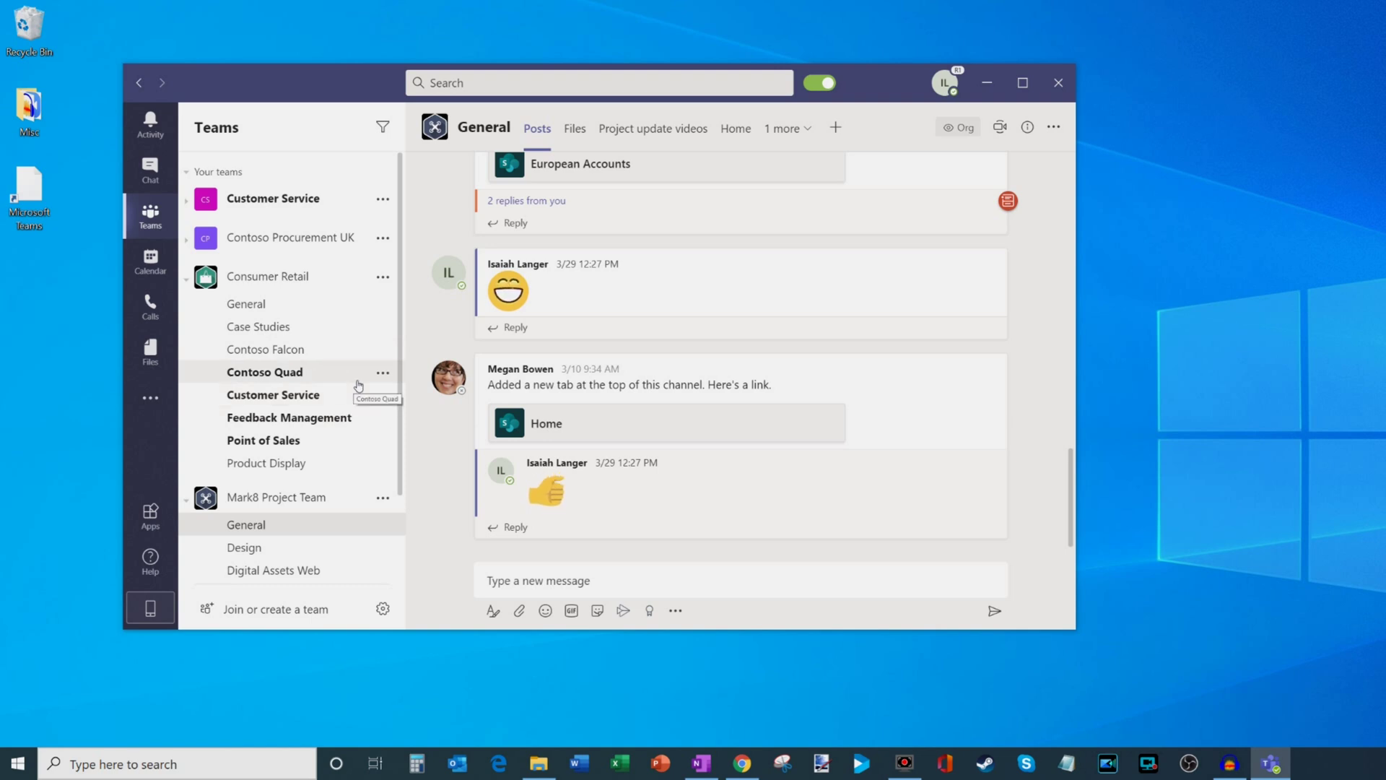
pyautogui.moveTo(359, 83); pyautogui.dragTo(339, 83)
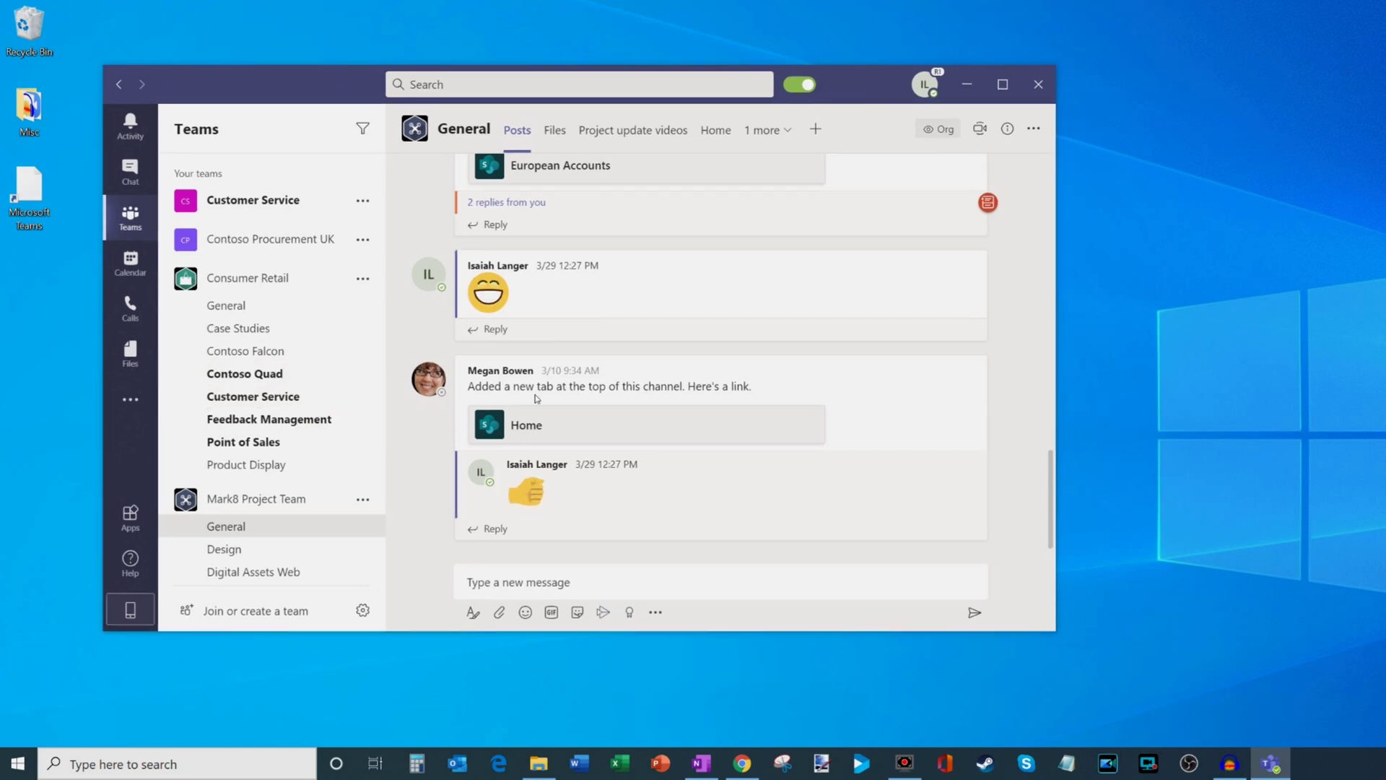
# Load Teams in Chrome by entering 'teams' in the address bar.
pyautogui.click(742, 763)
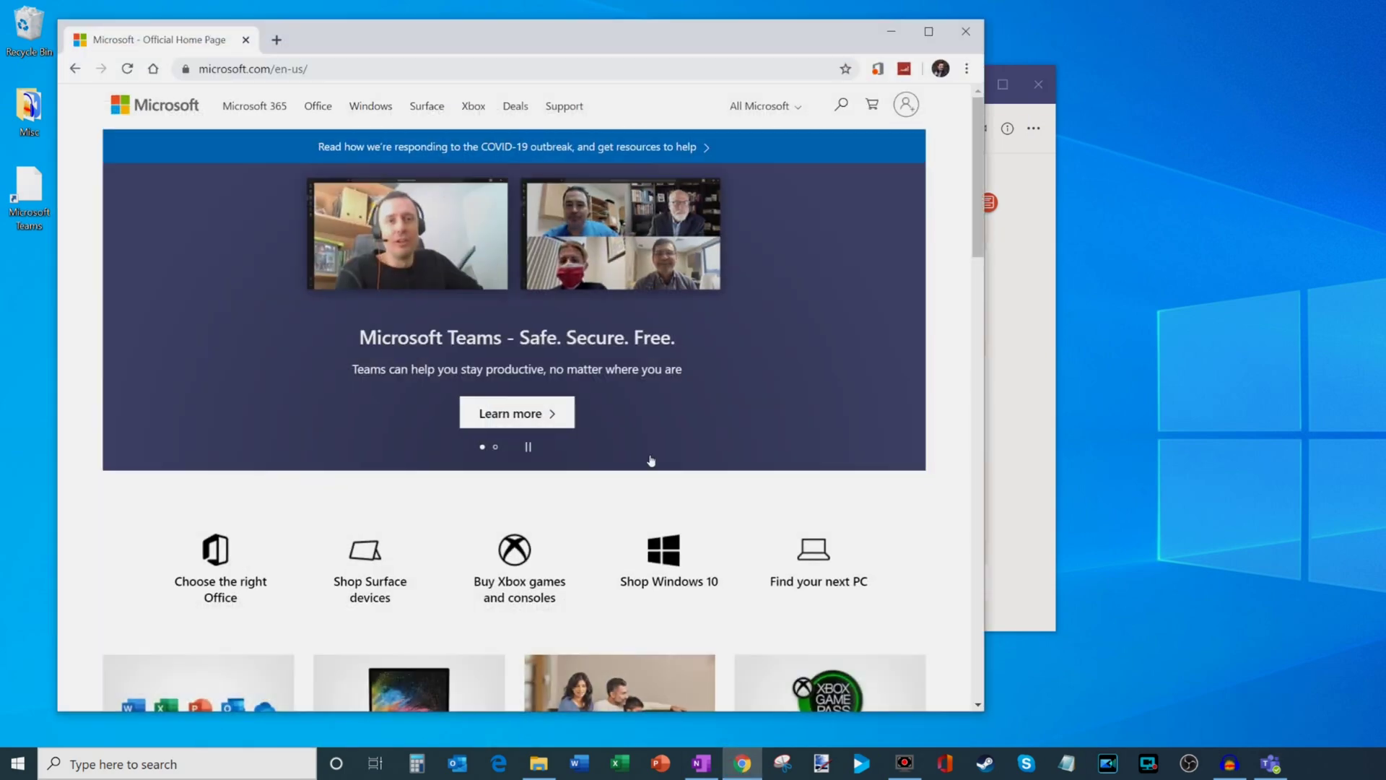
pyautogui.click(304, 70)
pyautogui.write('teams.')
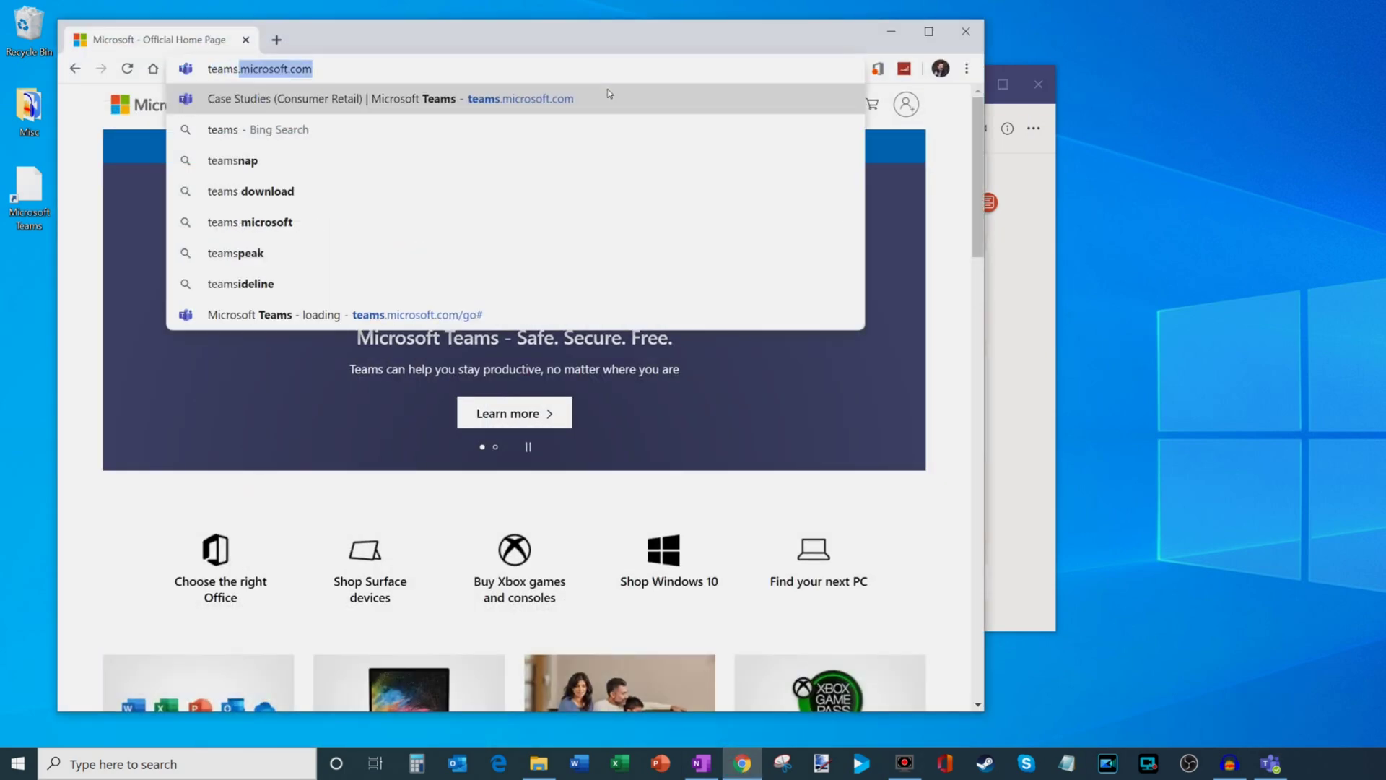
pyautogui.press('Return')
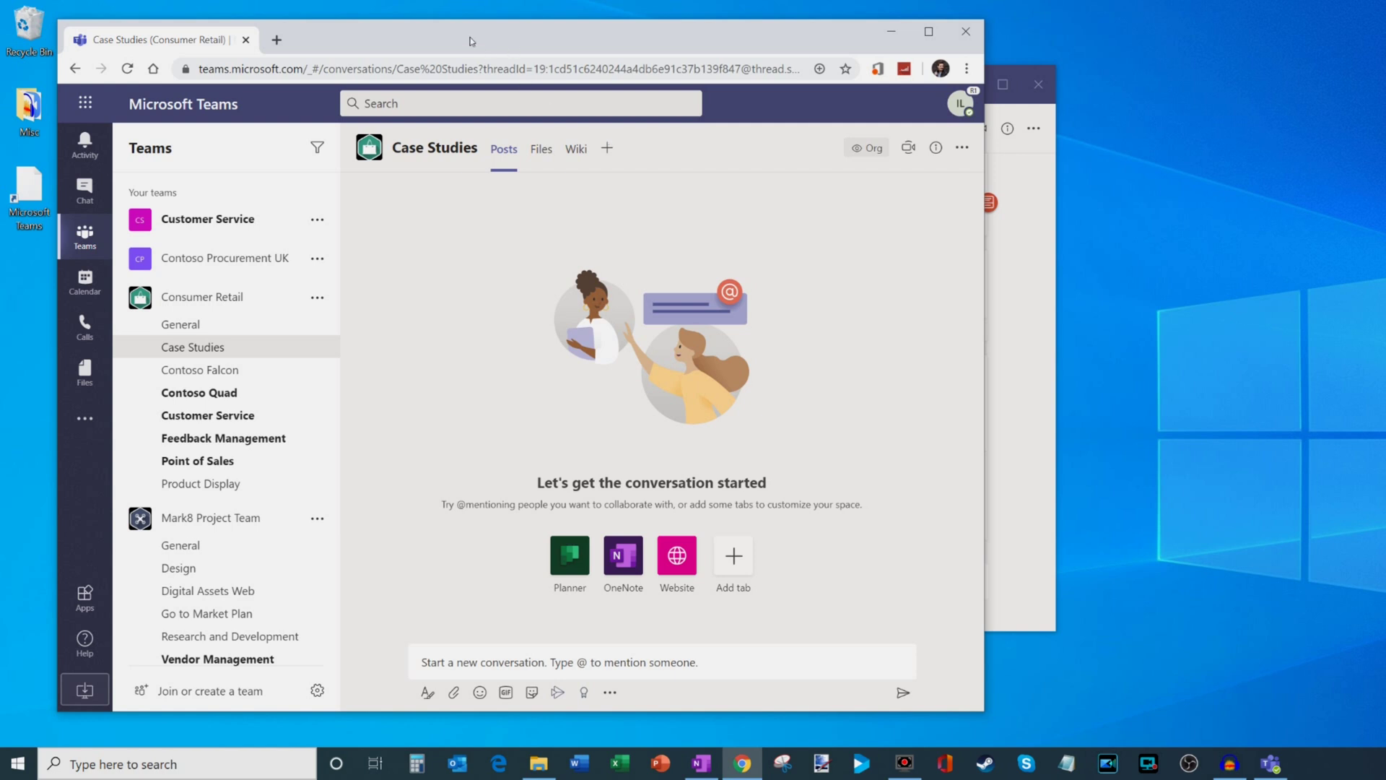
# Arrange the Chrome Teams and desktop Teams windows so both are visible.
pyautogui.moveTo(470, 41); pyautogui.dragTo(623, 40)
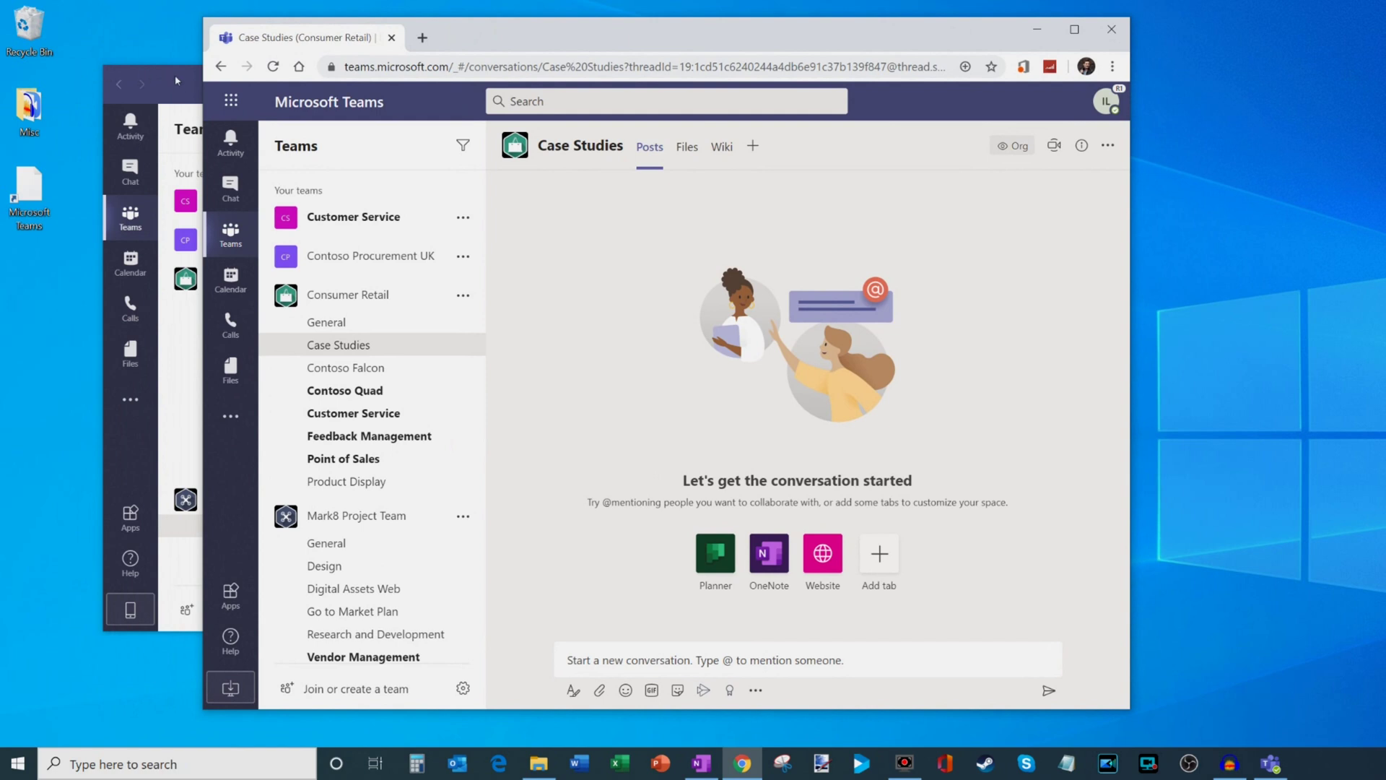
pyautogui.moveTo(175, 75); pyautogui.dragTo(99, 91)
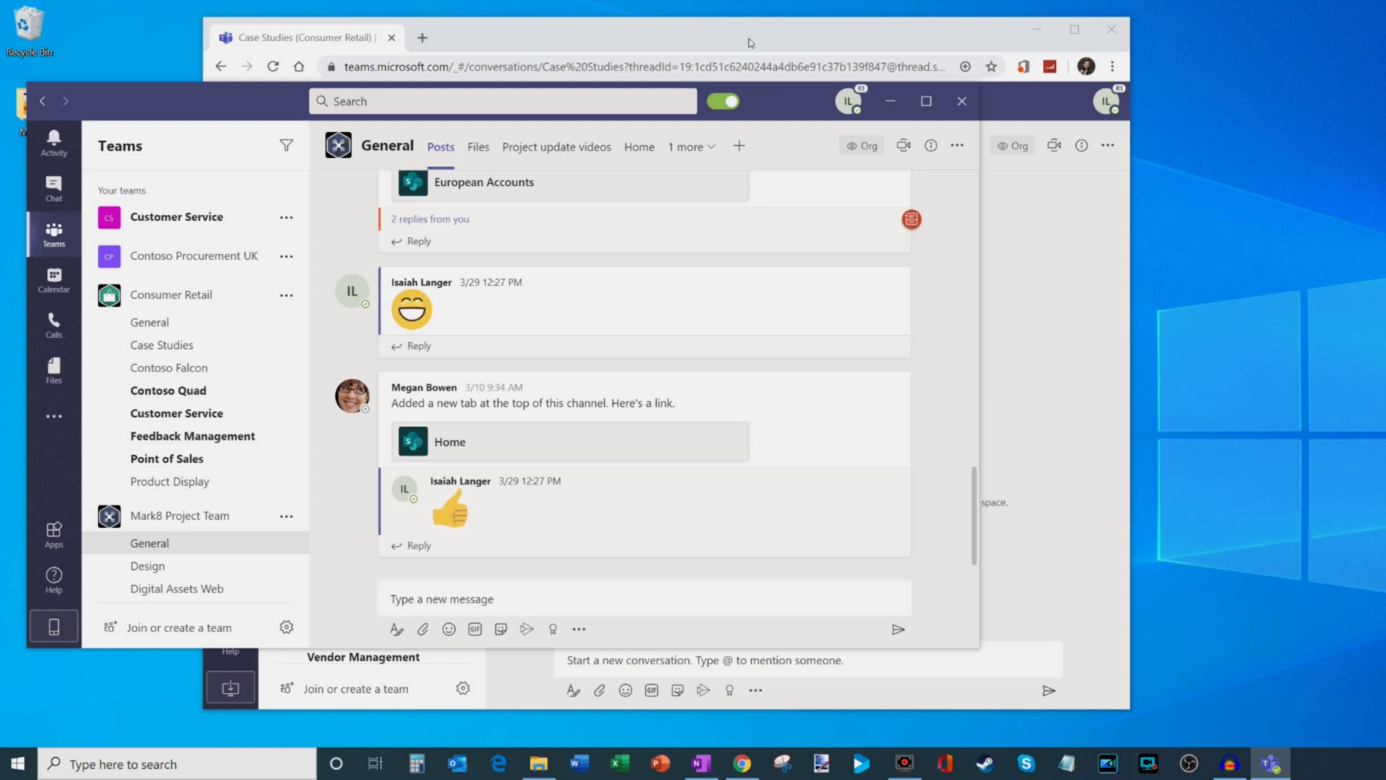
pyautogui.moveTo(748, 37); pyautogui.dragTo(779, 38)
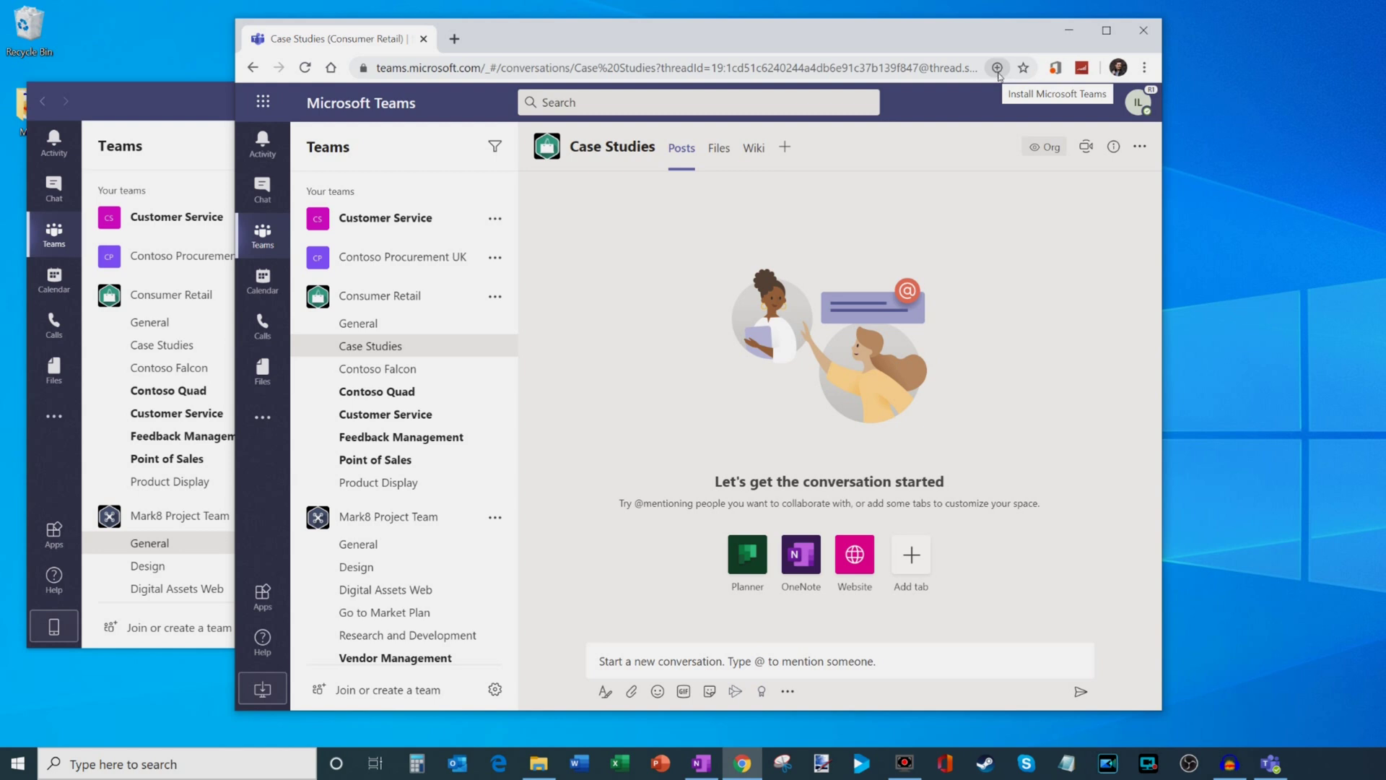
pyautogui.click(1145, 69)
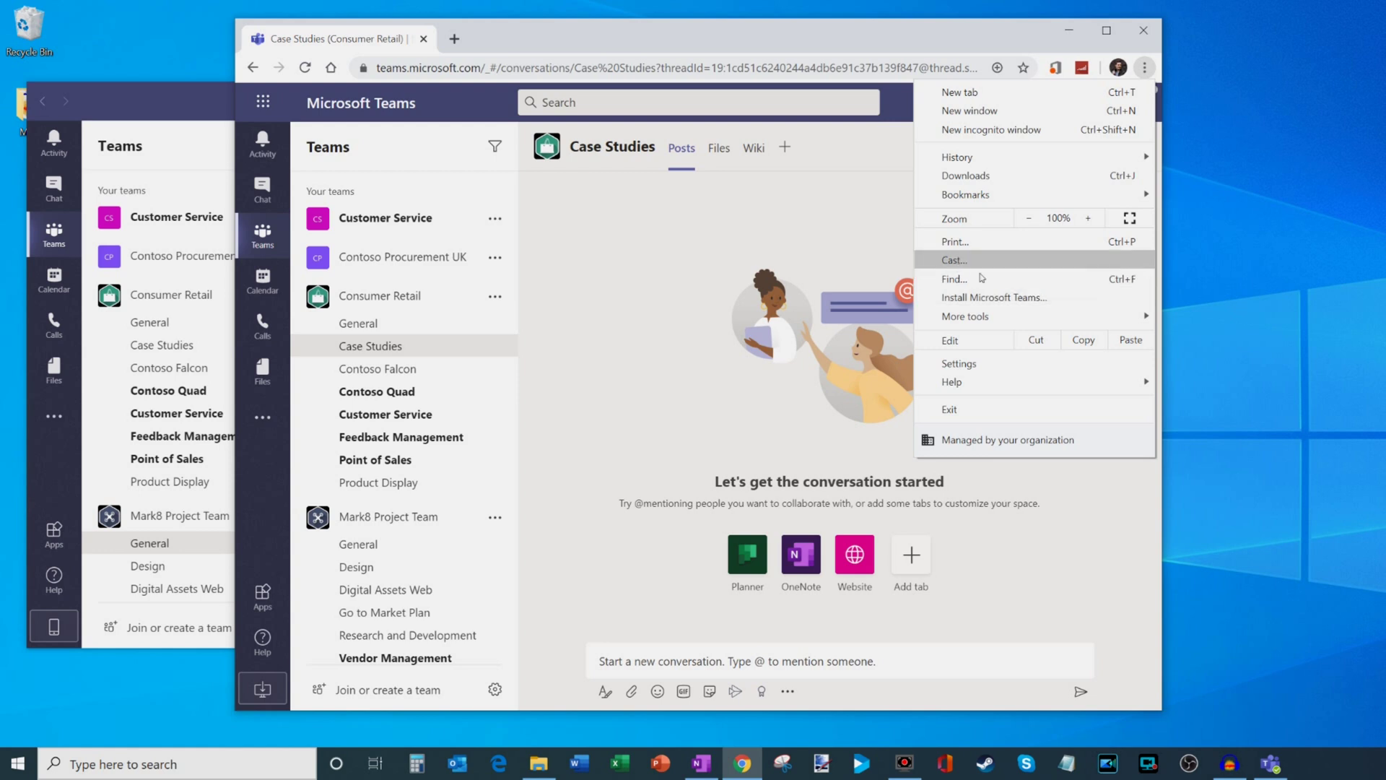
# Install web Teams from Chrome's address-bar install icon and position the new app window.
pyautogui.click(794, 189)
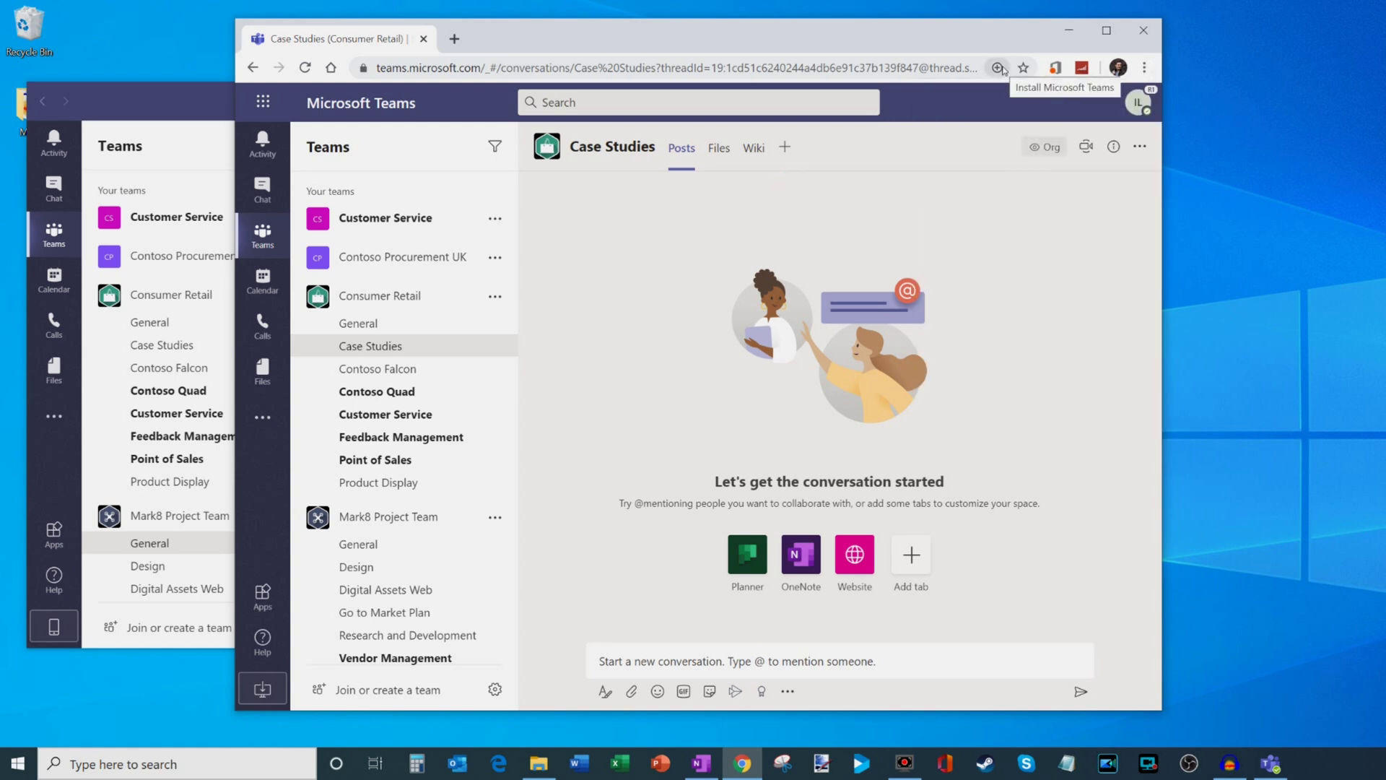
pyautogui.click(997, 68)
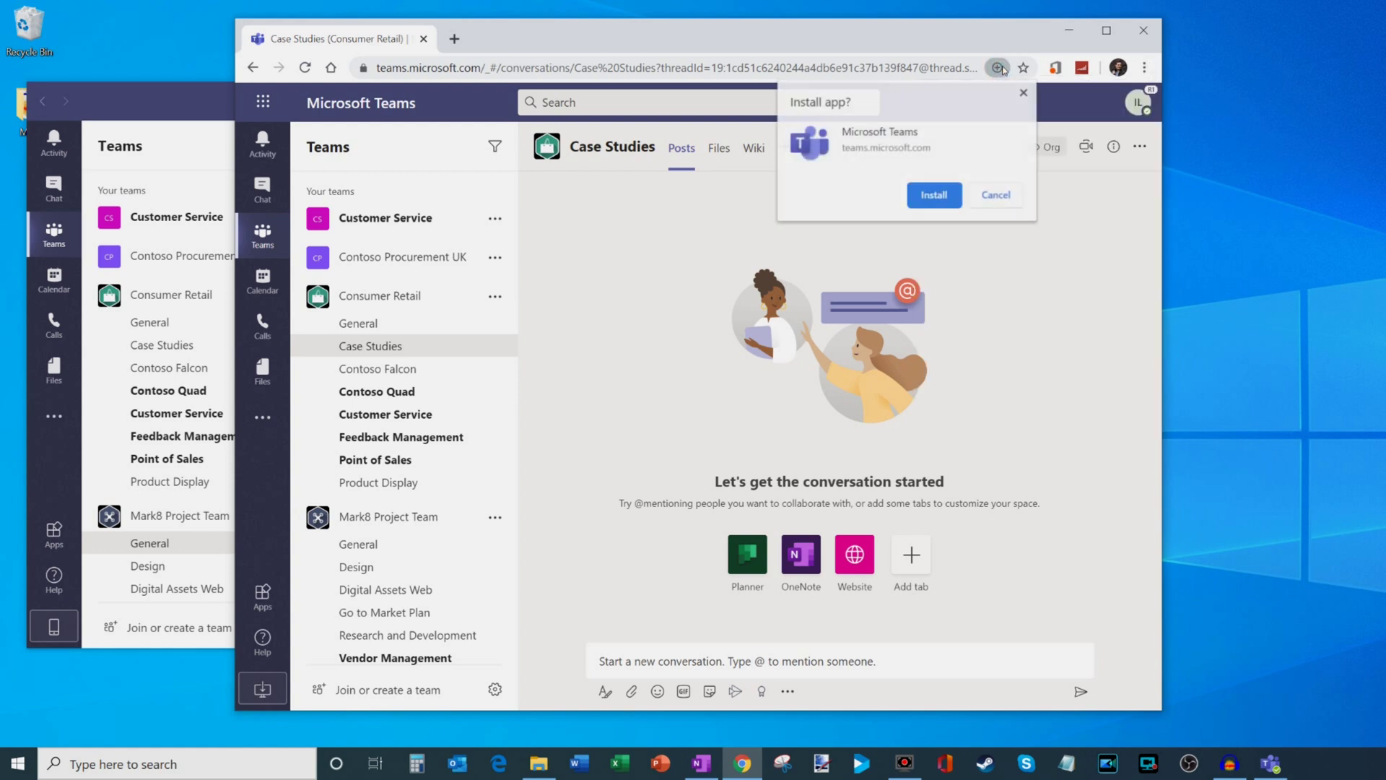
pyautogui.click(934, 195)
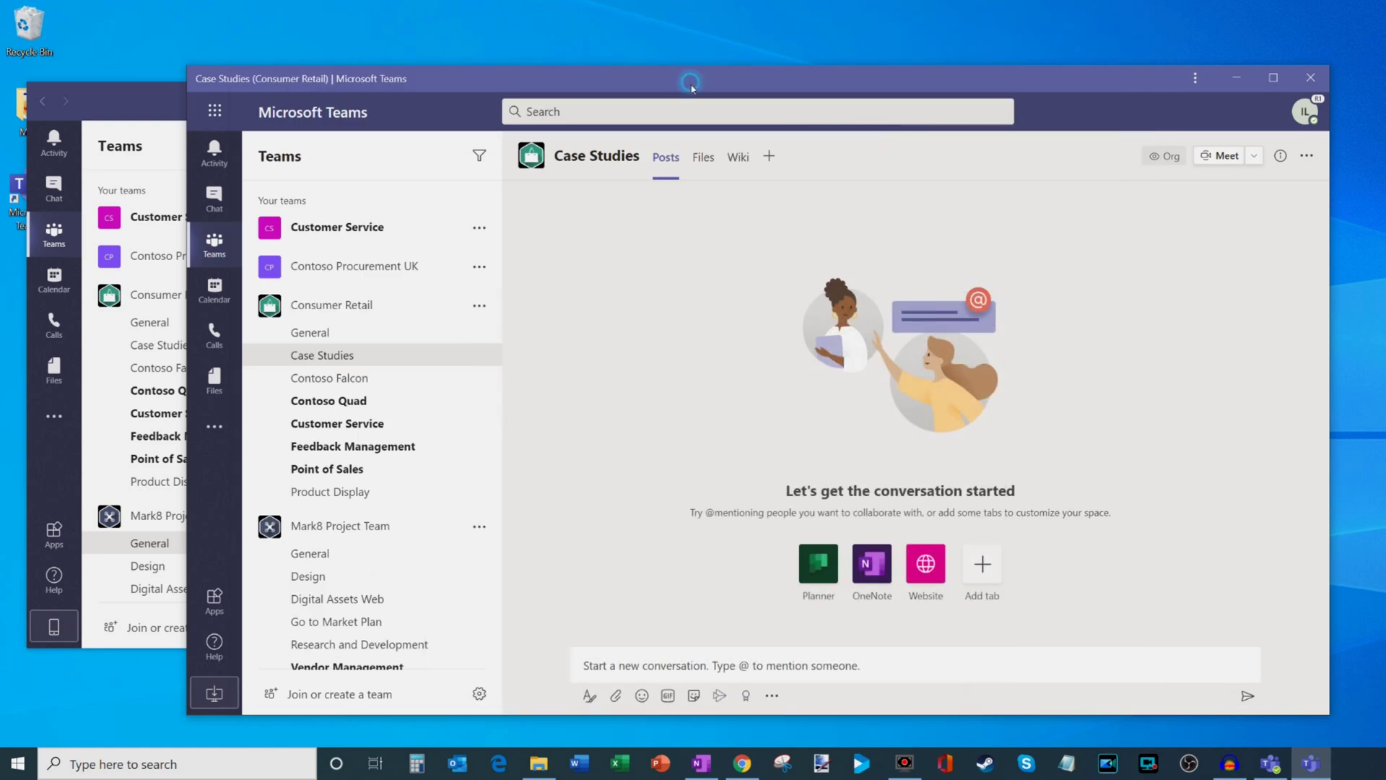
pyautogui.moveTo(693, 93); pyautogui.dragTo(691, 101)
# Open Consumer Retail's Contoso Falcon channel in the web Teams app window.
pyautogui.moveTo(120, 102); pyautogui.dragTo(157, 28)
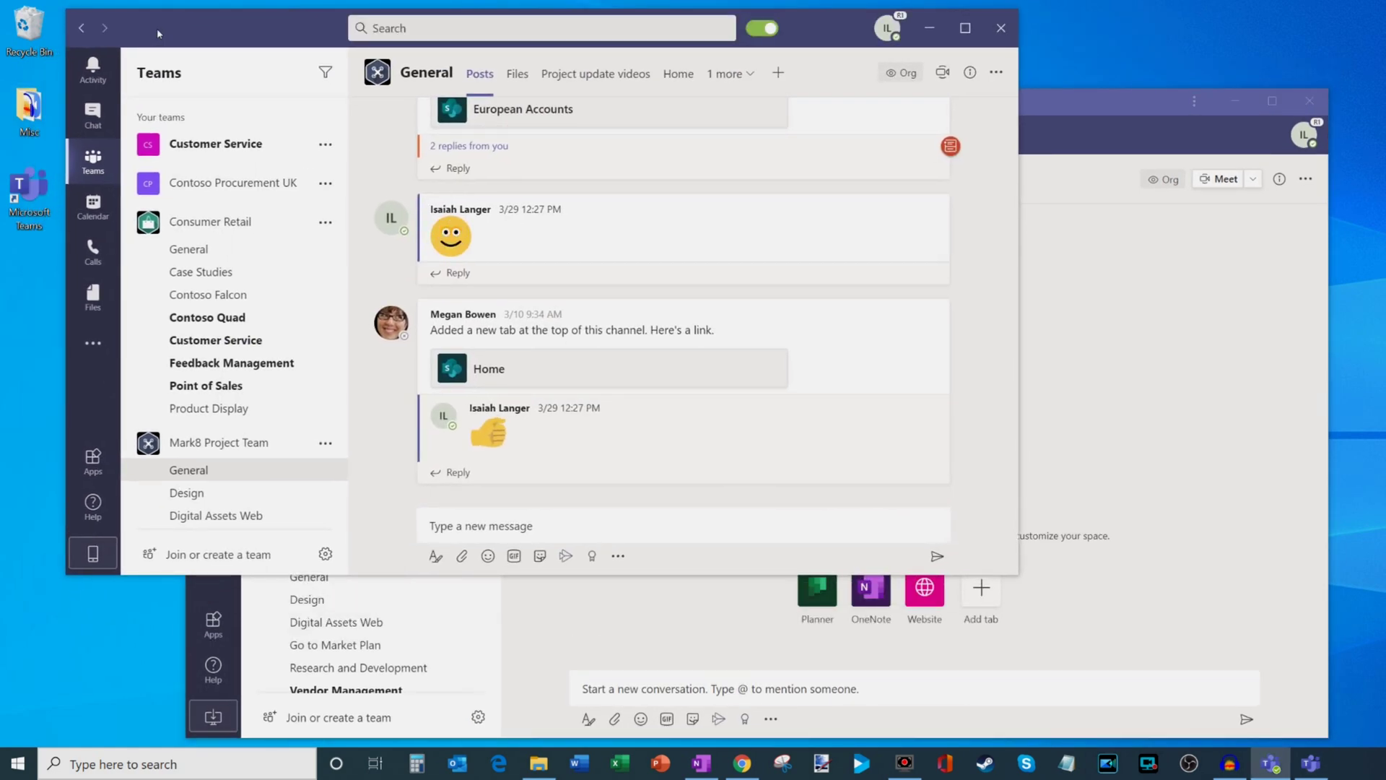
pyautogui.click(1083, 112)
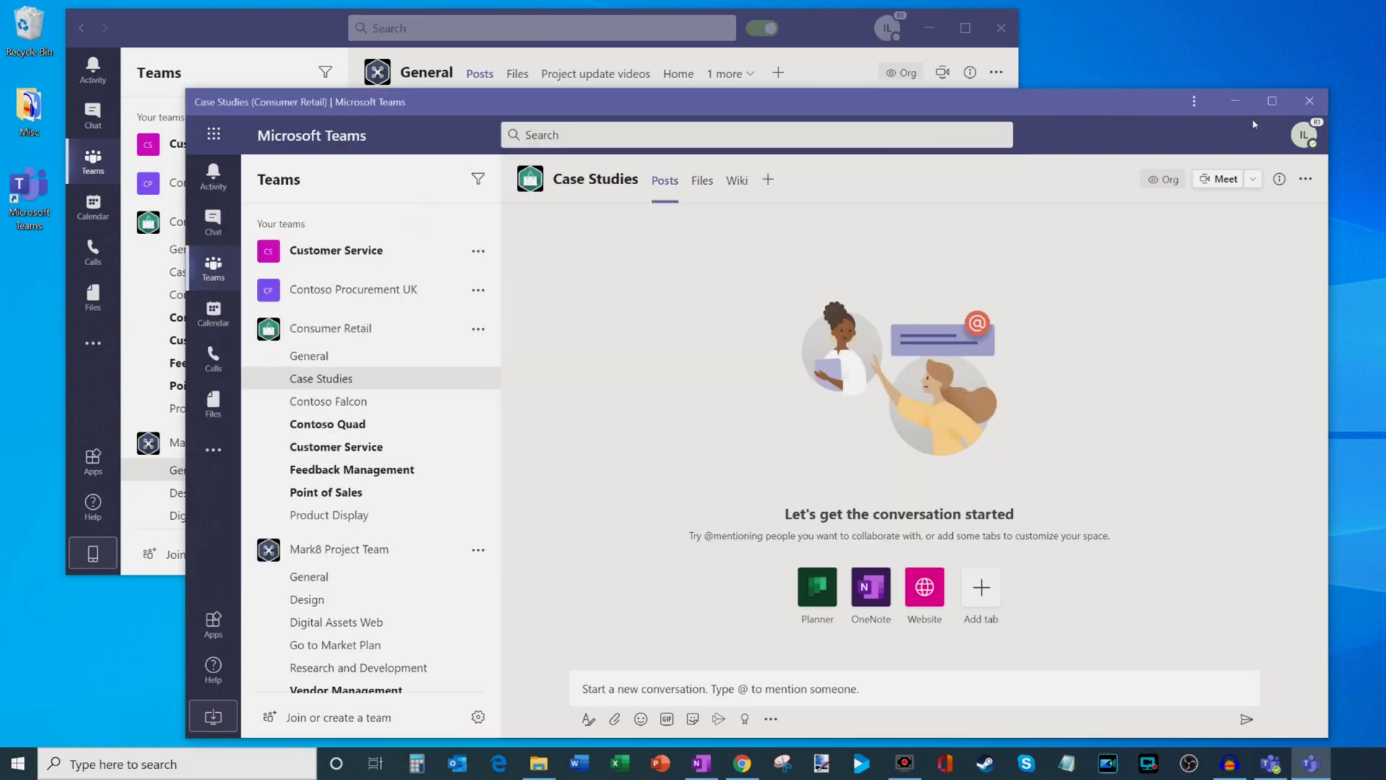
pyautogui.click(1303, 135)
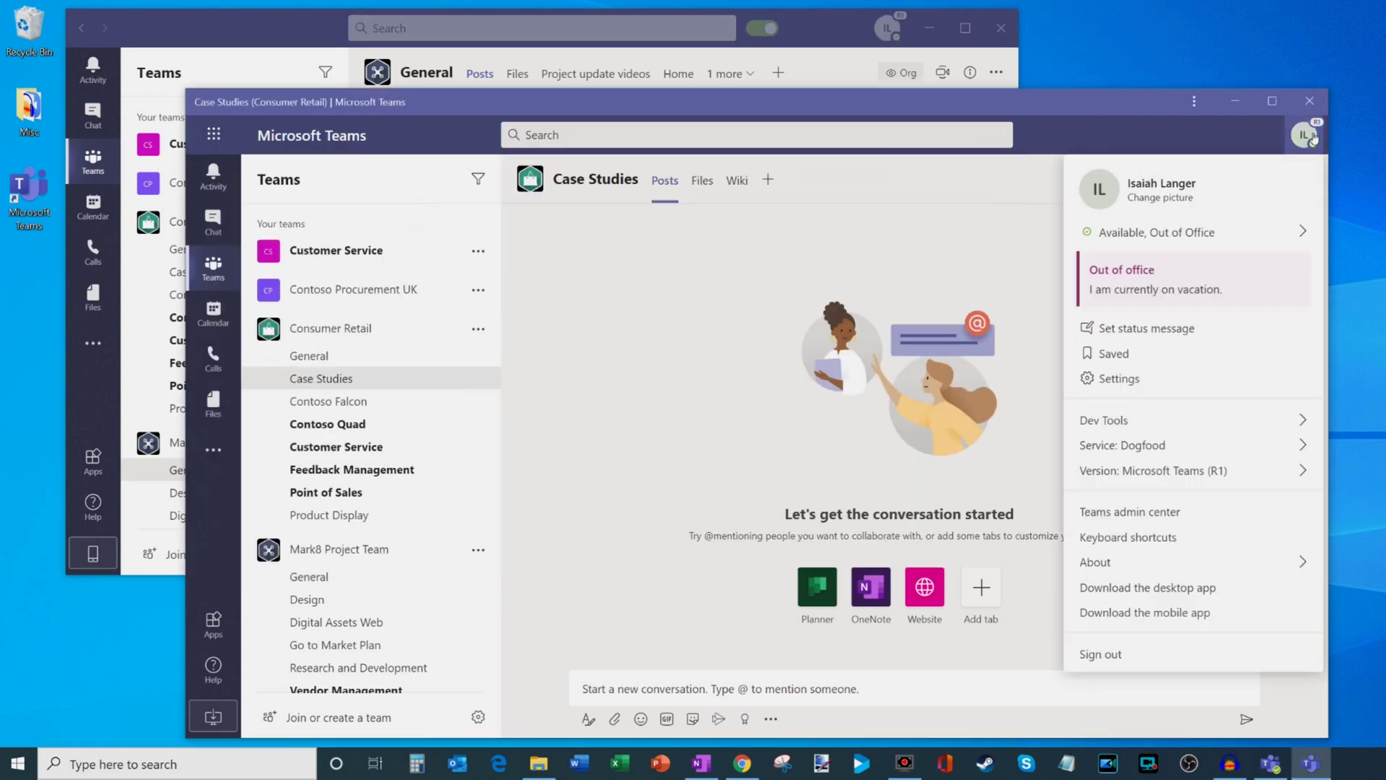
pyautogui.click(958, 285)
pyautogui.click(372, 403)
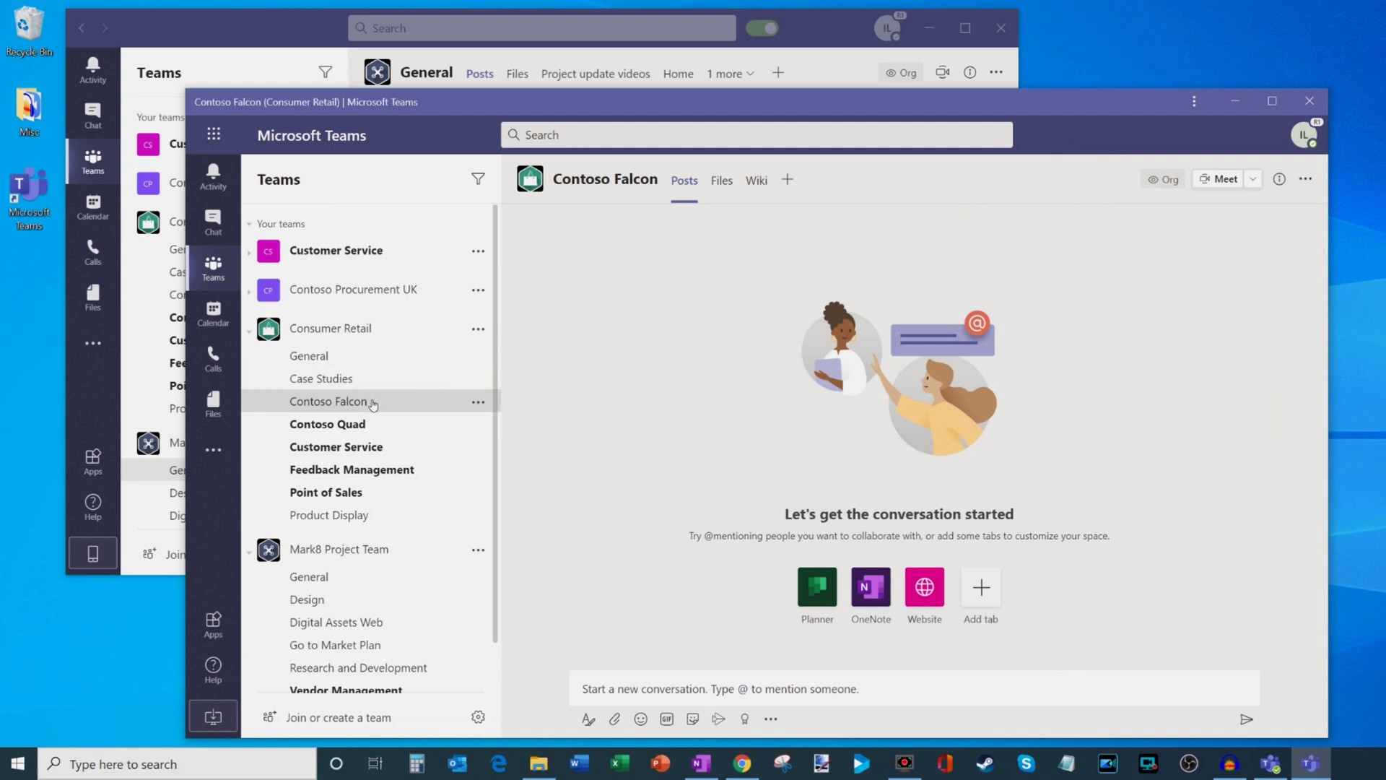
# Open Contoso Falcon in the desktop app too, then minimize both Teams windows.
pyautogui.click(184, 14)
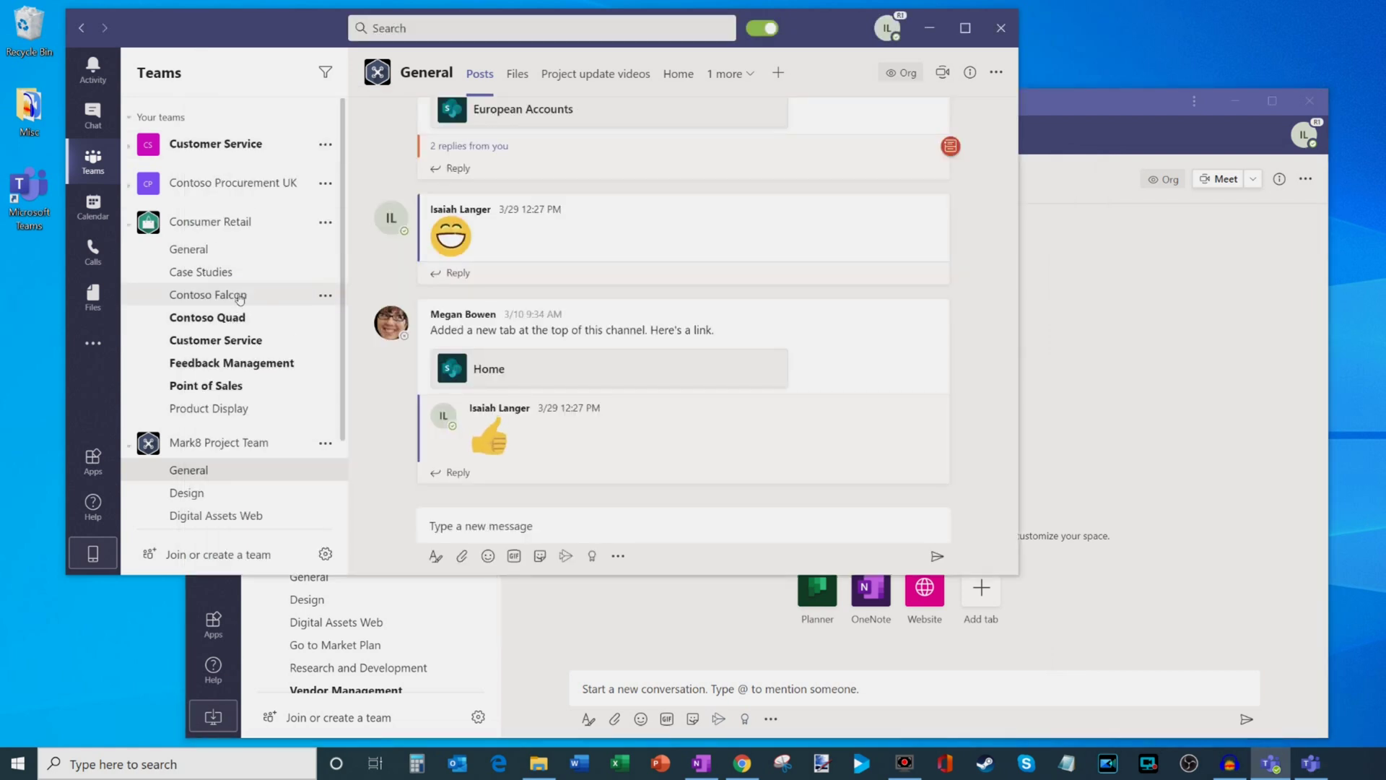
pyautogui.click(239, 296)
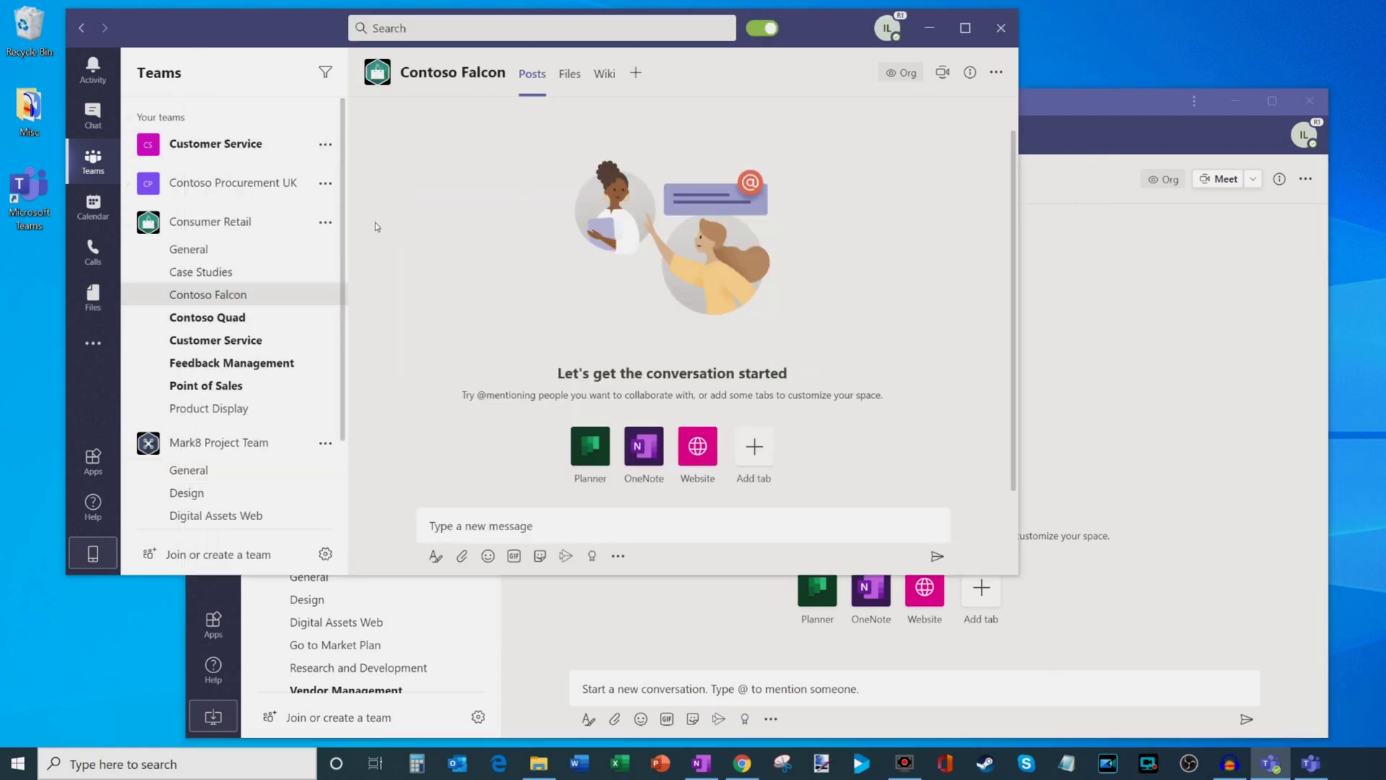
pyautogui.click(1108, 96)
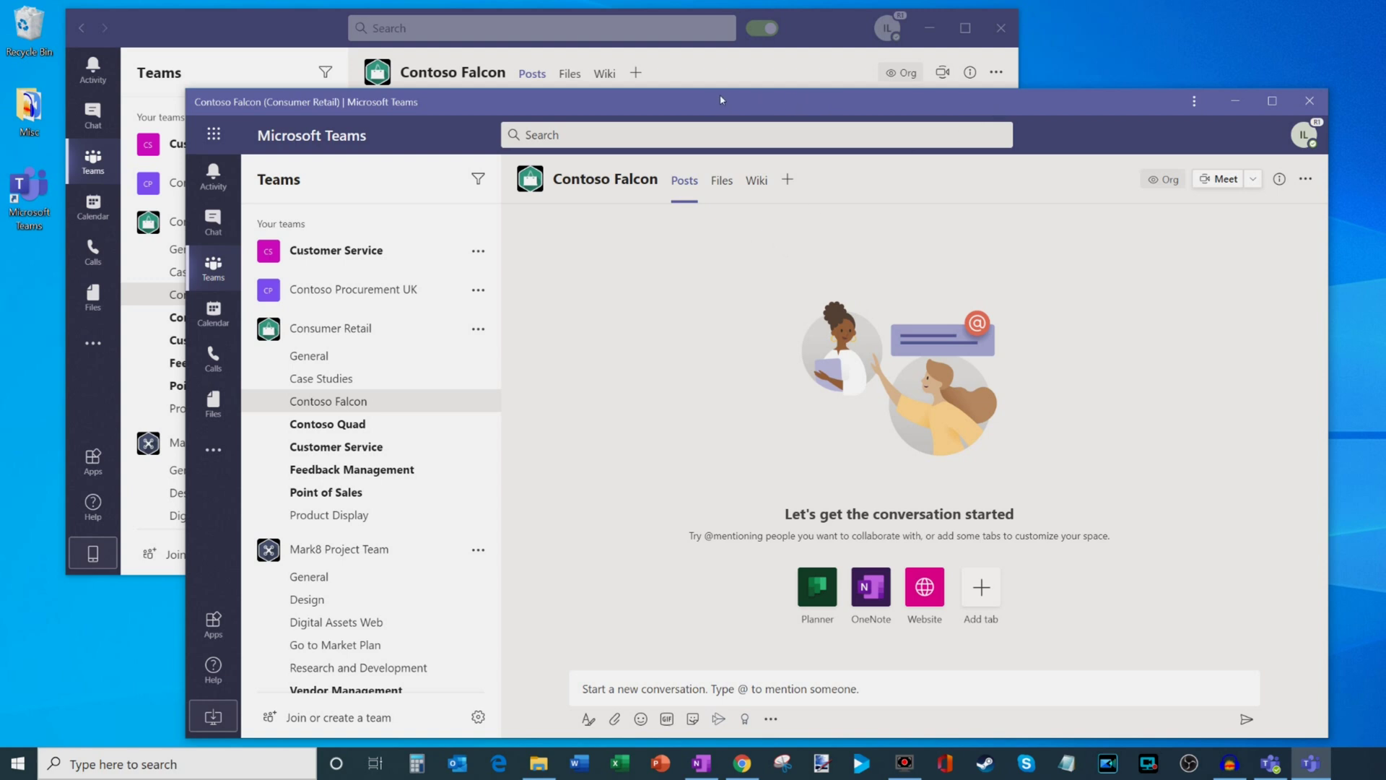
pyautogui.click(929, 27)
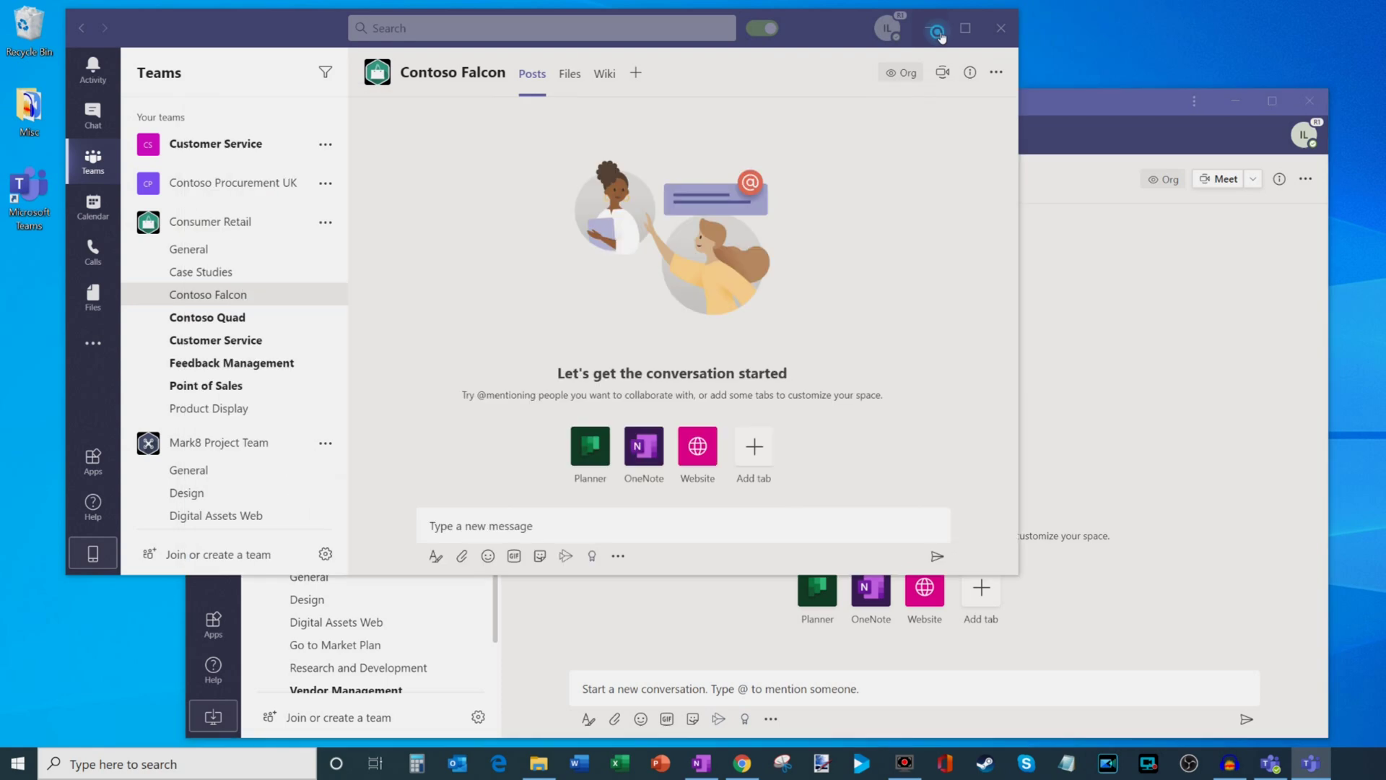
pyautogui.click(1236, 100)
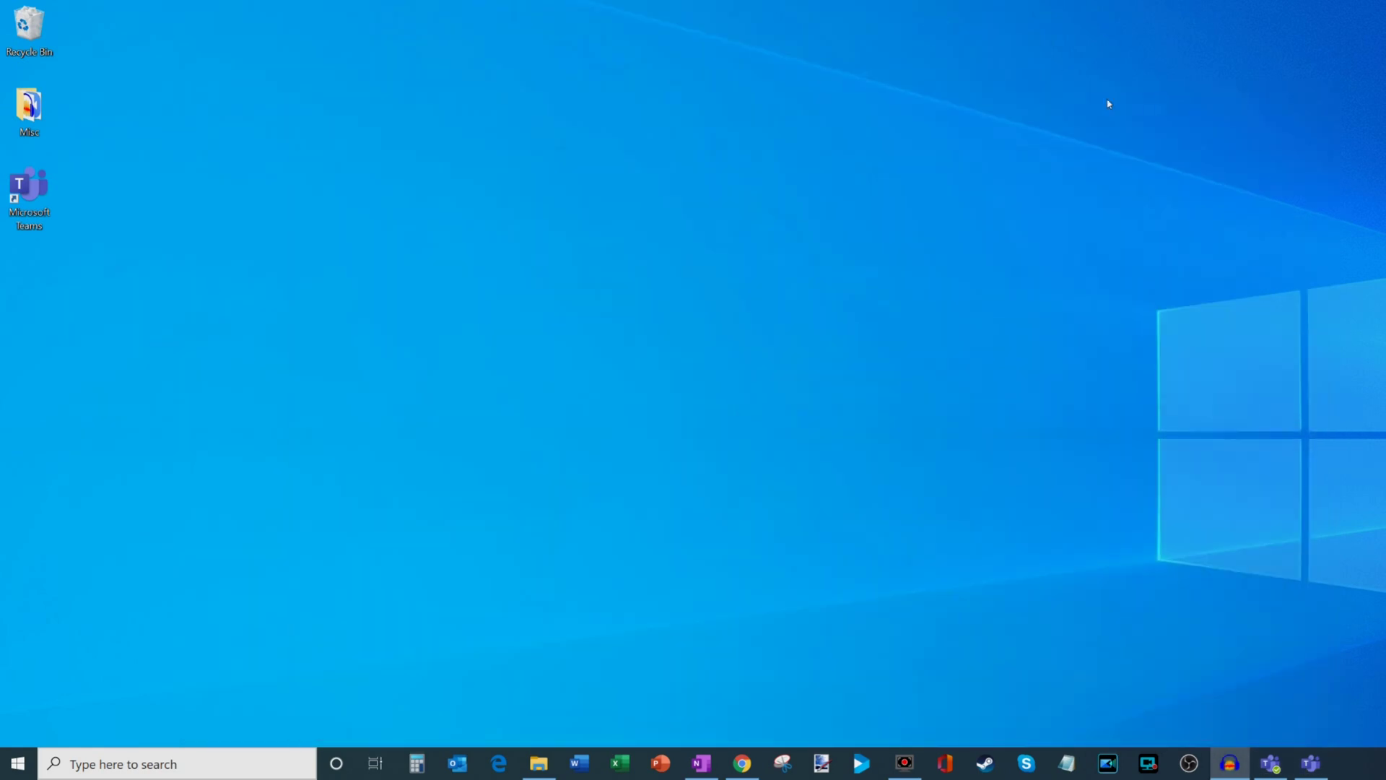
# Launch another Teams web app window from the desktop shortcut and reposition it.
pyautogui.doubleClick(40, 187)
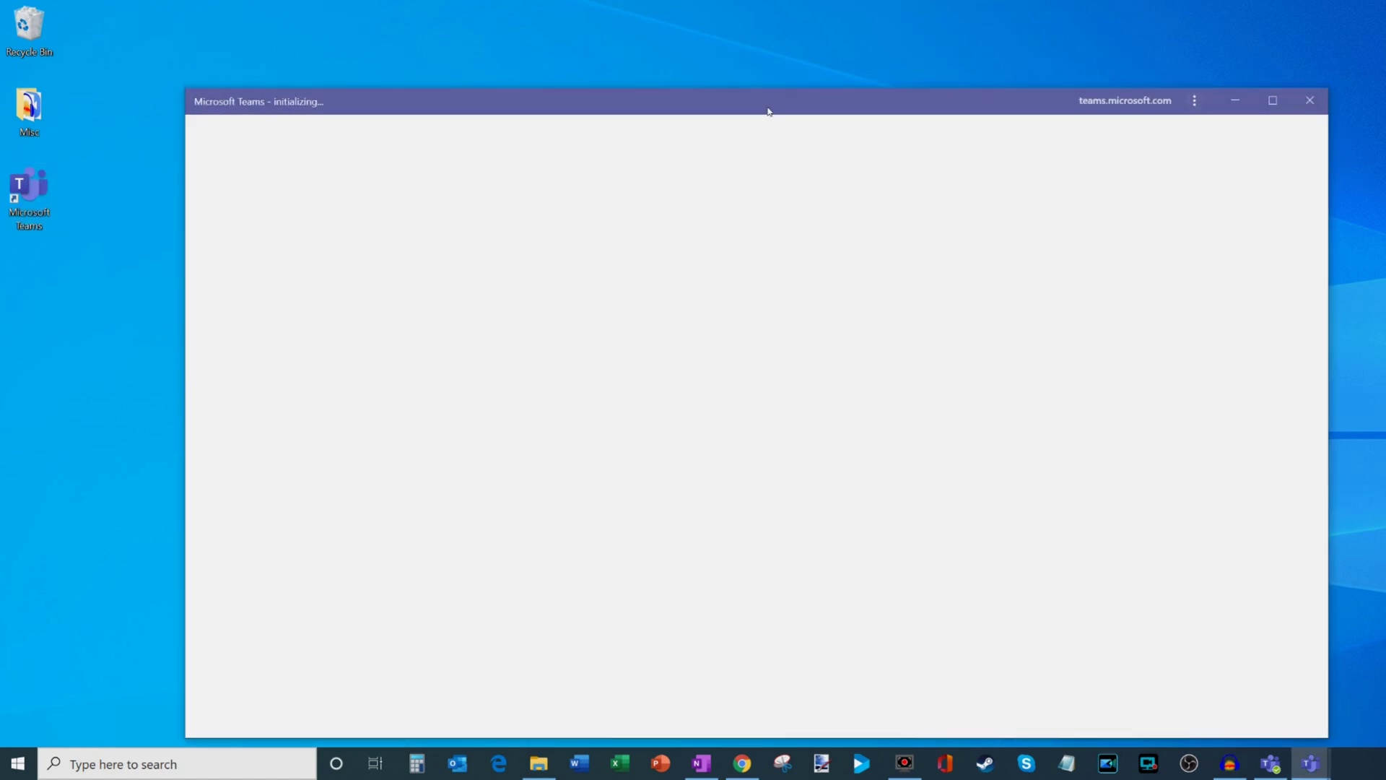
pyautogui.moveTo(769, 112); pyautogui.dragTo(690, 62)
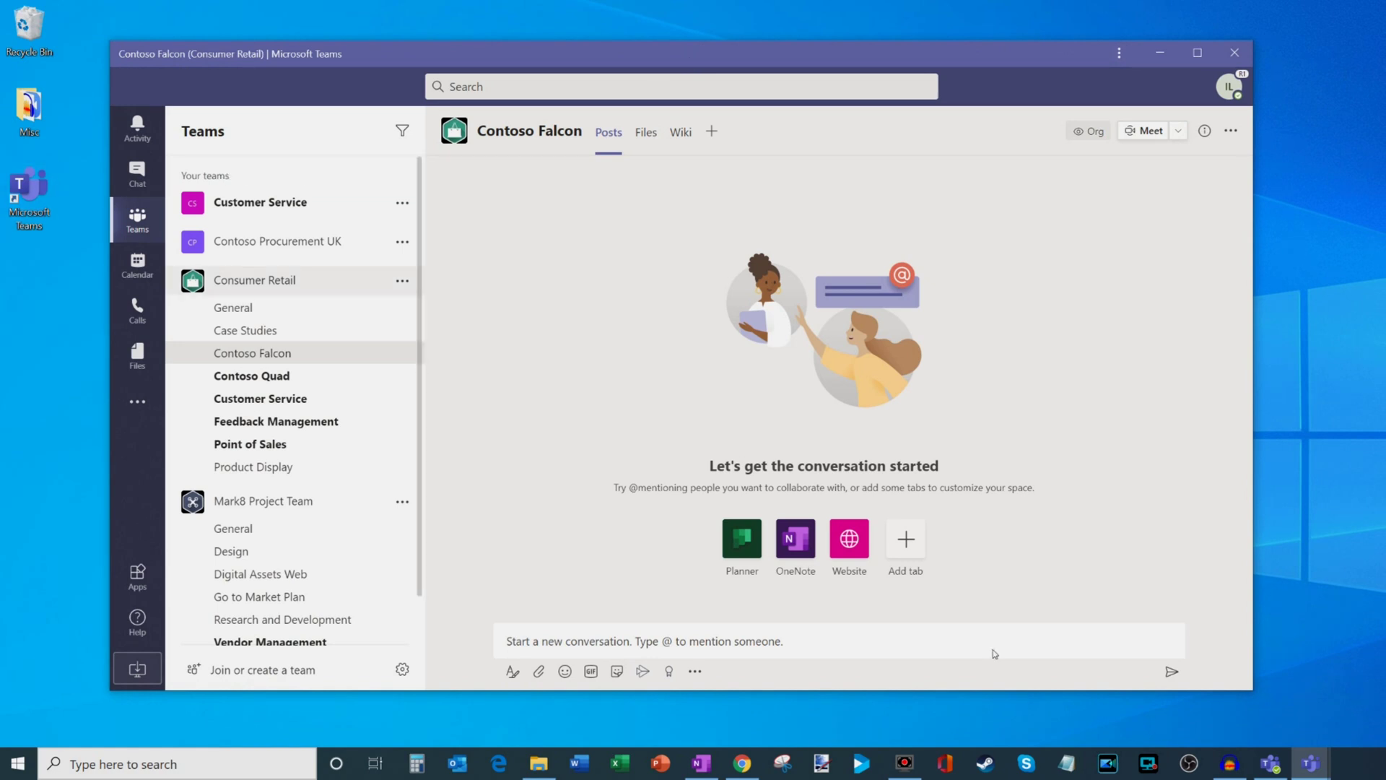
pyautogui.click(1311, 763)
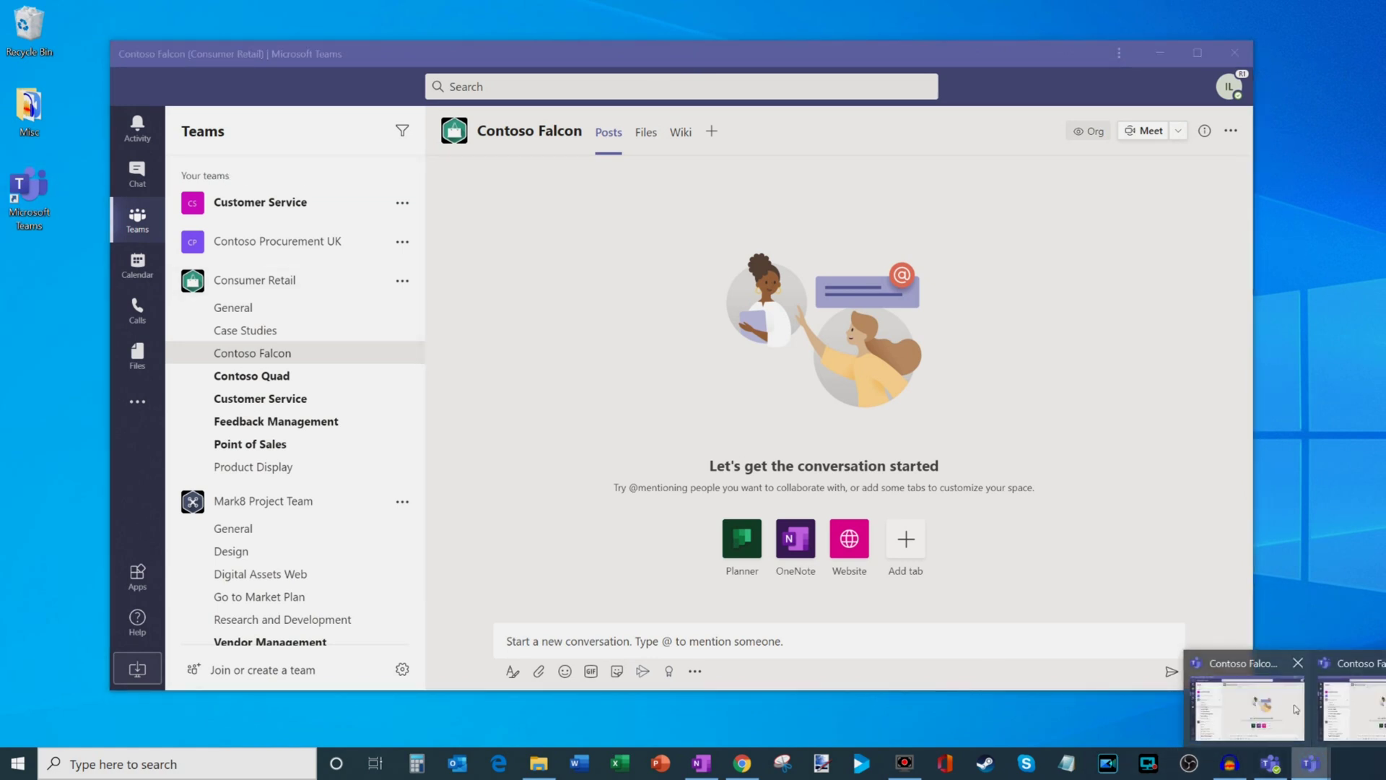
pyautogui.click(1092, 593)
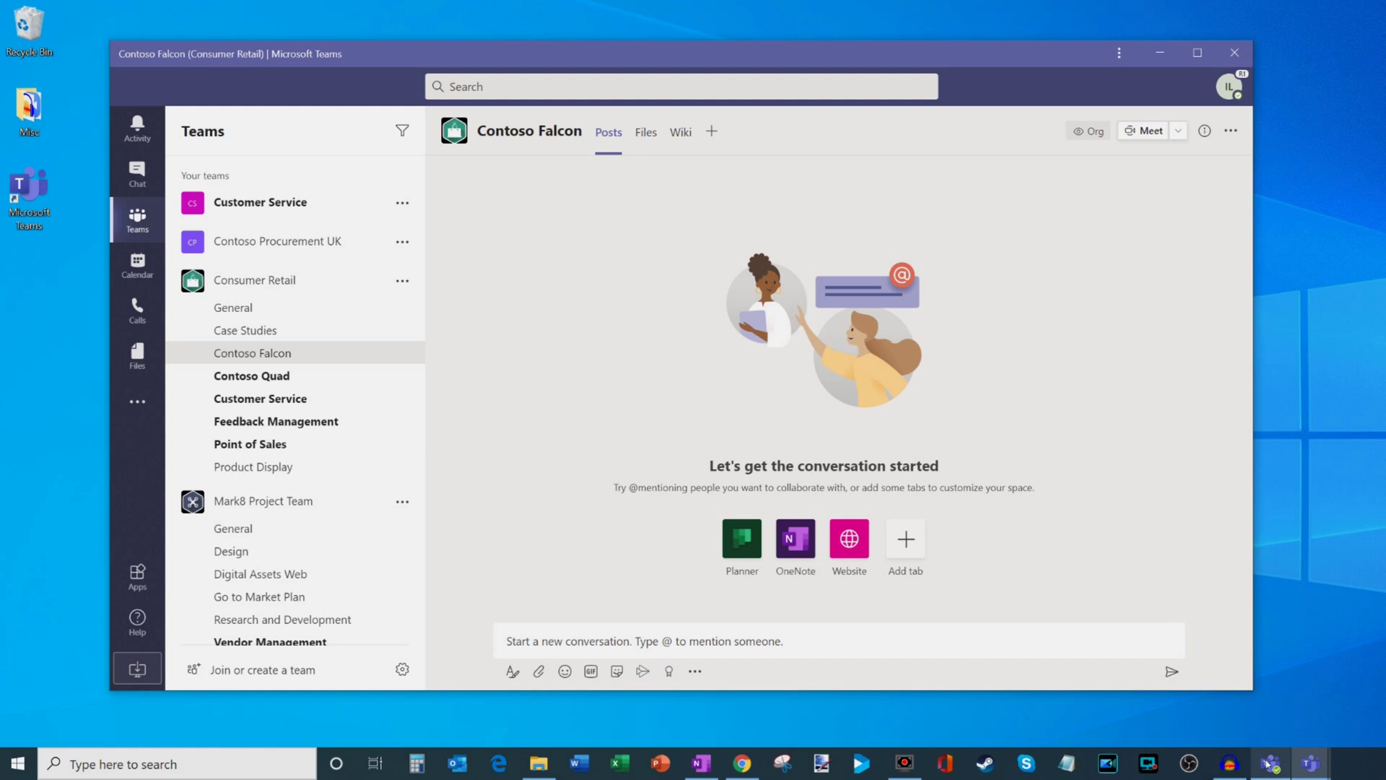
# Pin the Teams web app desktop shortcut to the taskbar.
pyautogui.click(31, 190)
pyautogui.rightClick(30, 190)
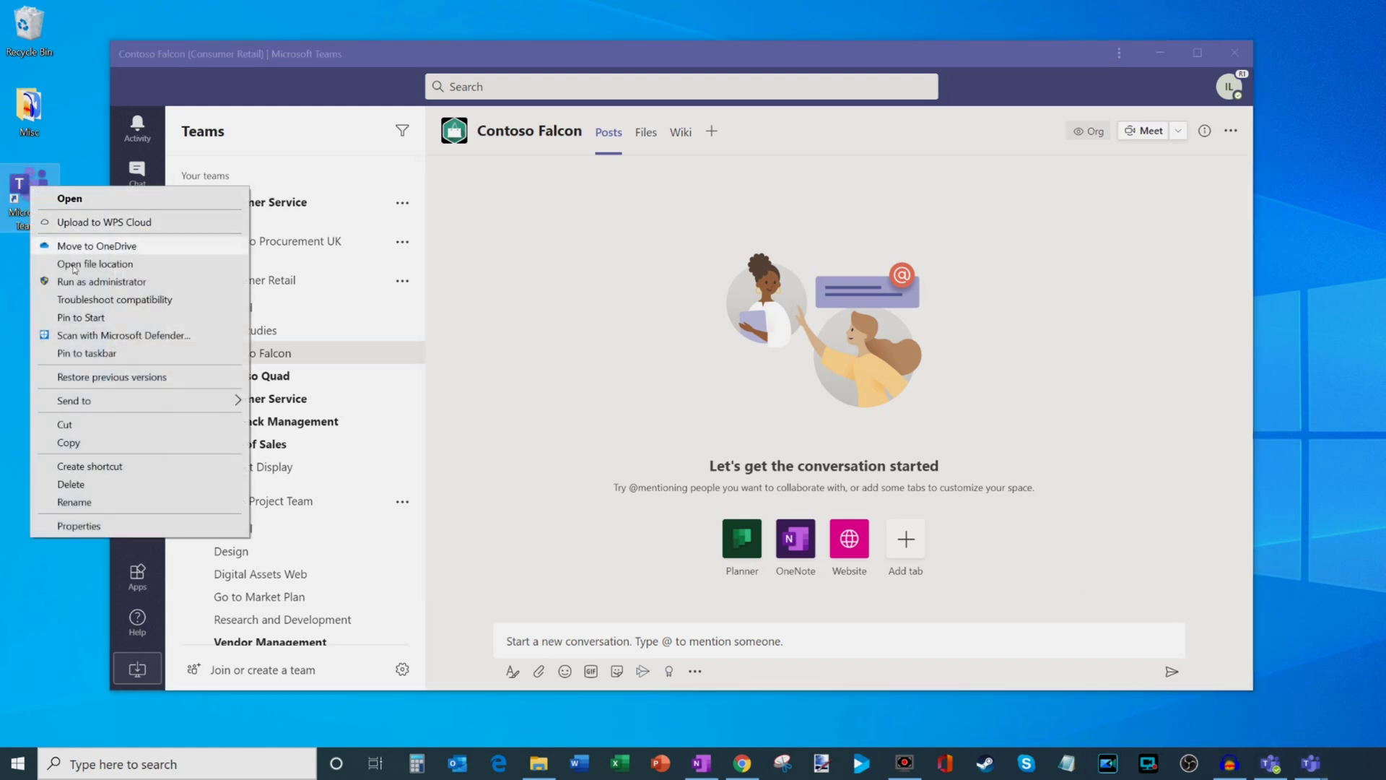
pyautogui.click(133, 353)
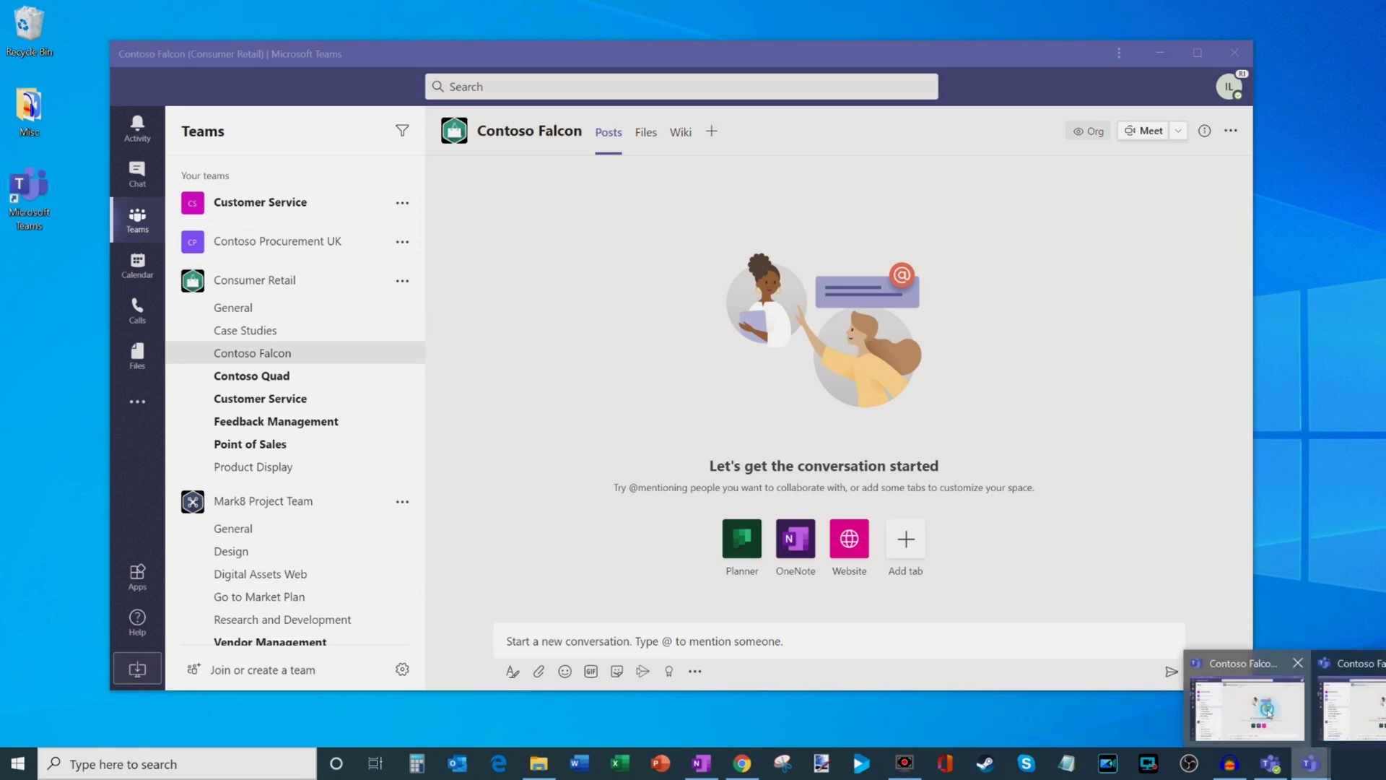
# Shift the second web app window up-left and the desktop Teams window down-left.
pyautogui.click(1310, 764)
pyautogui.moveTo(1056, 110); pyautogui.dragTo(1009, 103)
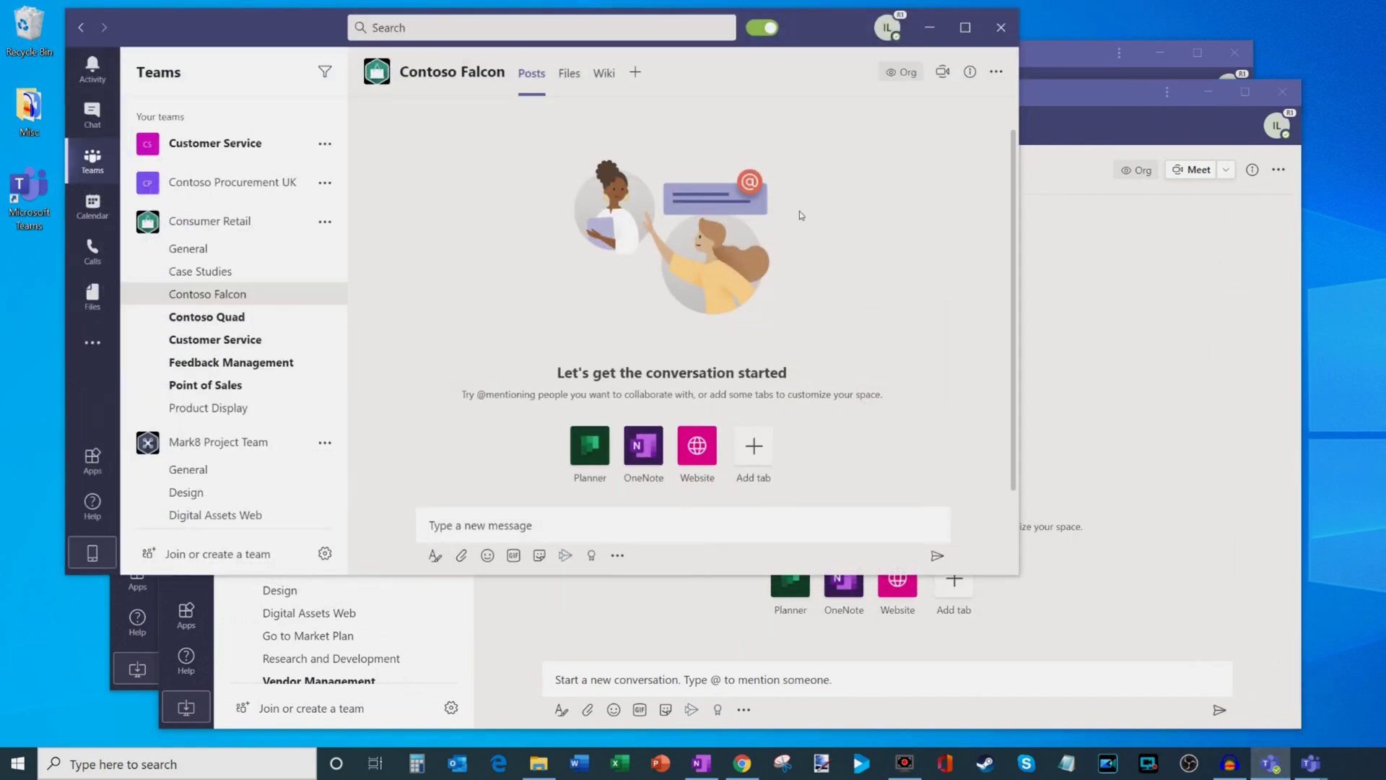
pyautogui.click(1270, 763)
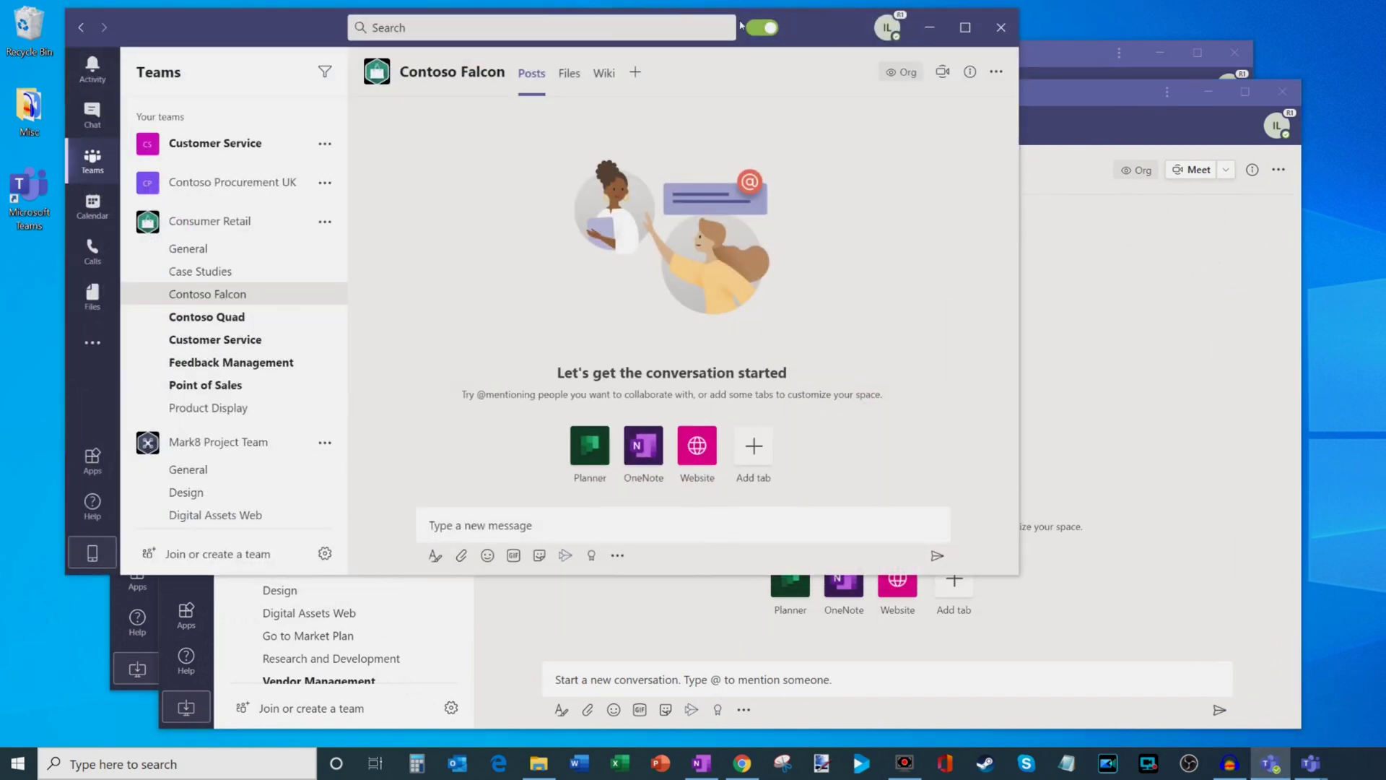
pyautogui.moveTo(831, 27); pyautogui.dragTo(803, 161)
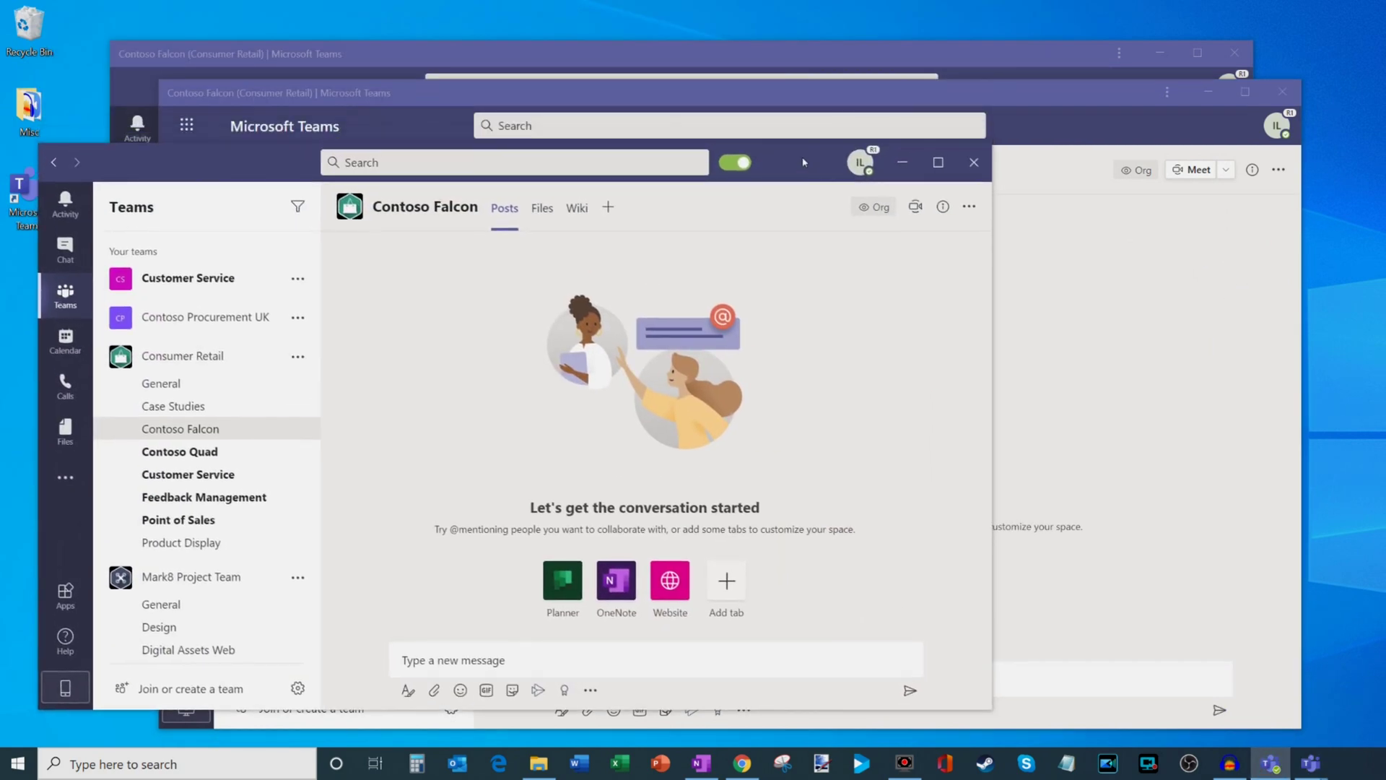